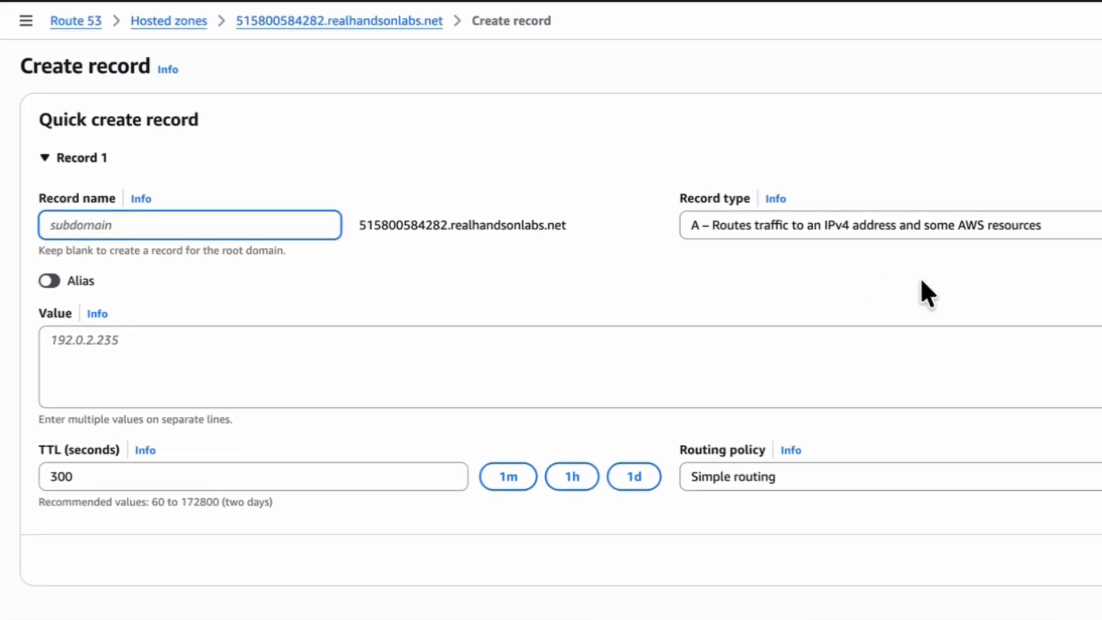
{"action": "left_click", "coordinate": [1091, 476]}
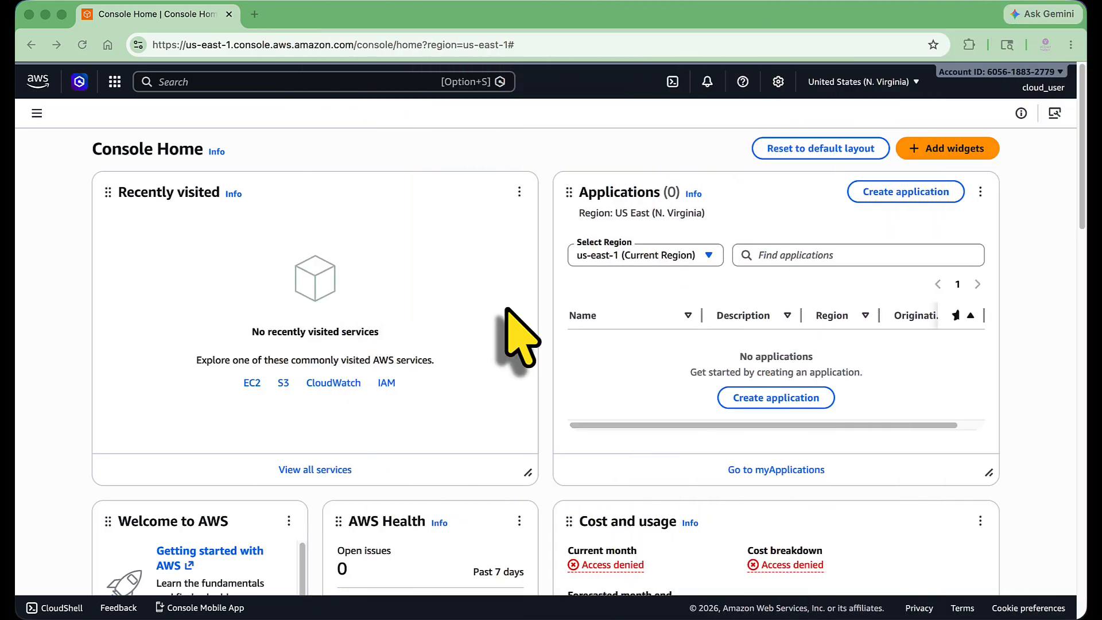
Find the EC2 service and start launching a new instance from its dashboard.
{"action": "left_click", "coordinate": [359, 82]}
{"action": "type", "text": "EC2"}
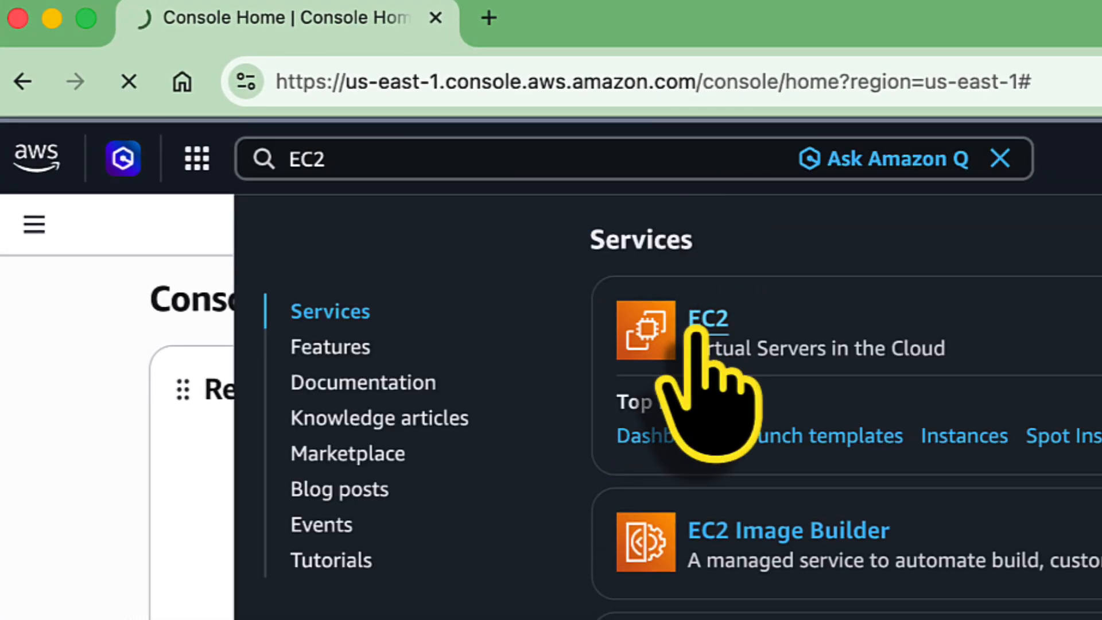
{"action": "left_click", "coordinate": [700, 332]}
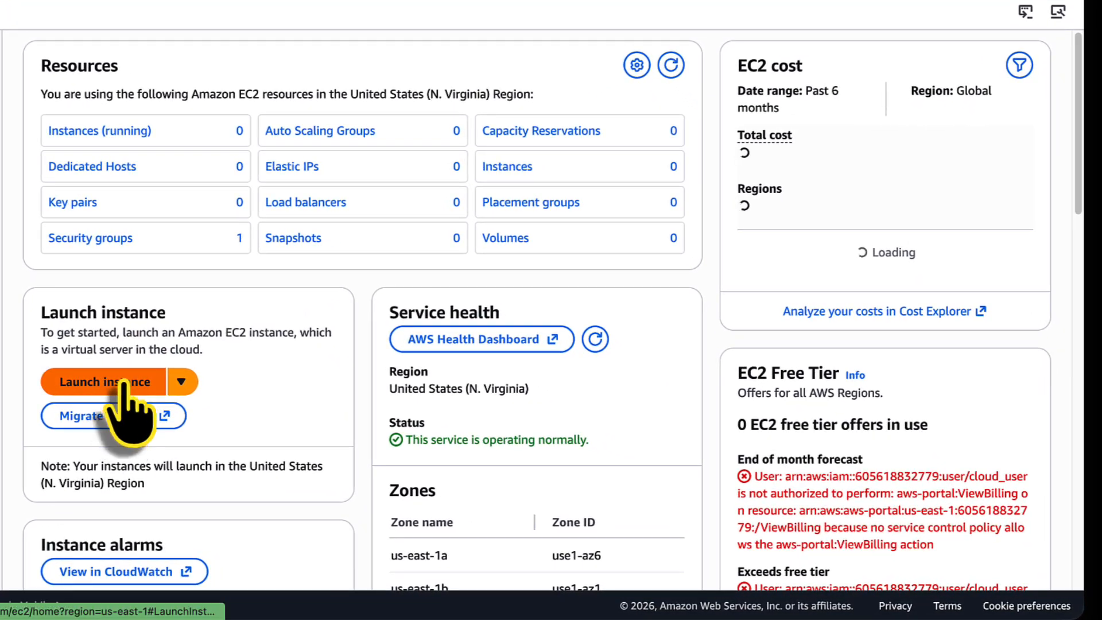
{"action": "left_click", "coordinate": [122, 382]}
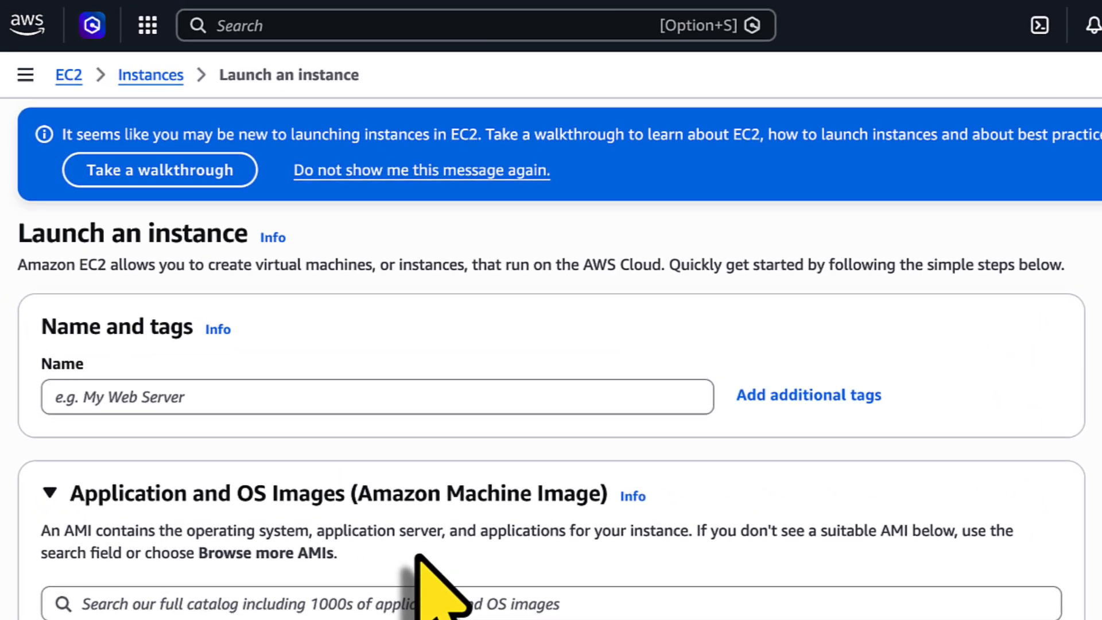
Name the instance web01 and choose Amazon Linux as its operating system image.
{"action": "left_click", "coordinate": [110, 258]}
{"action": "type", "text": "web01"}
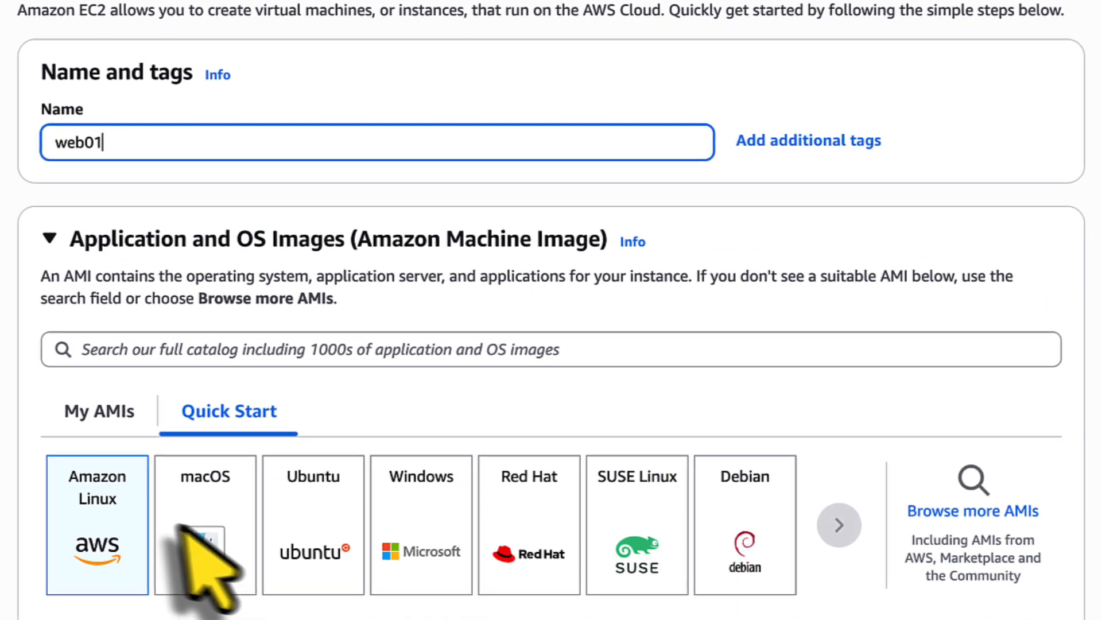
{"action": "left_click", "coordinate": [118, 401]}
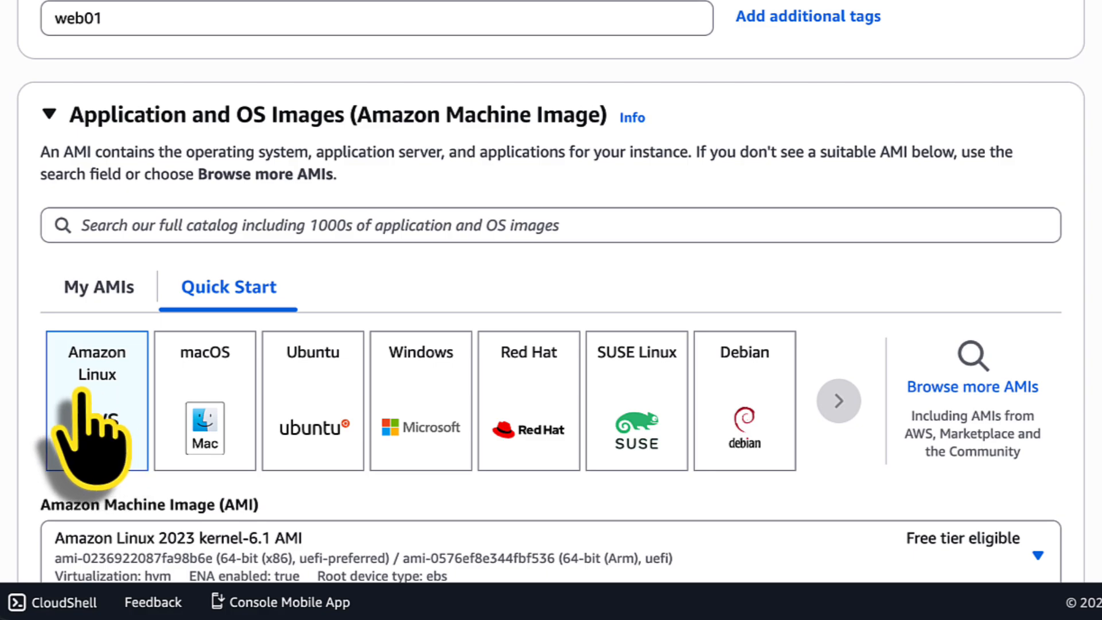
{"action": "scroll", "coordinate": [86, 431], "scroll_direction": "down", "scroll_amount": 10}
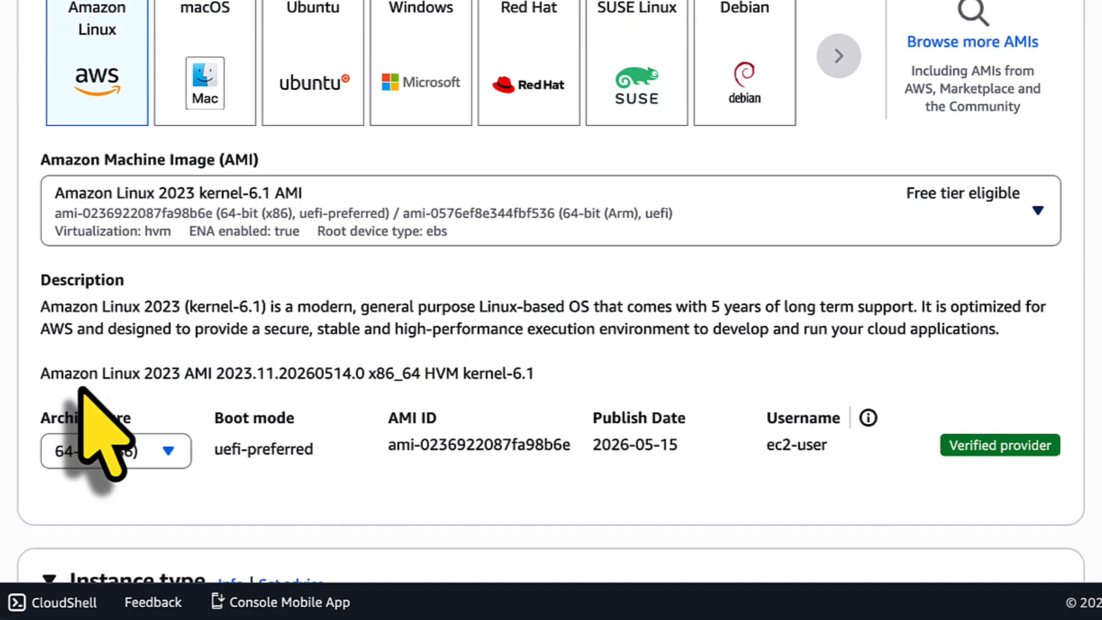
Set the instance type to t3.micro.
{"action": "left_click", "coordinate": [761, 238]}
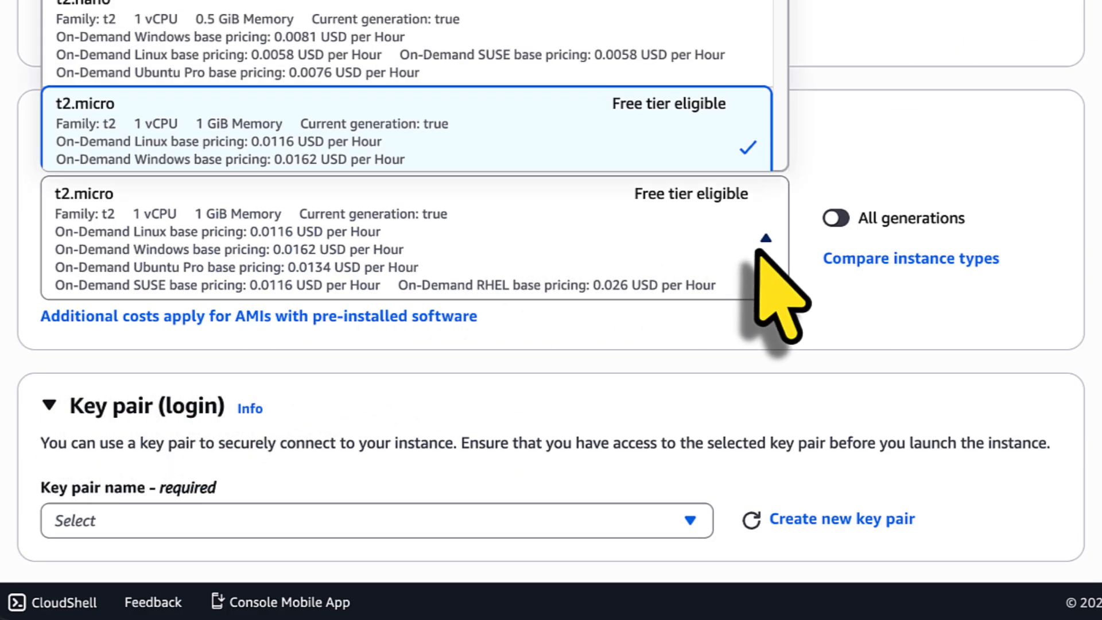
{"action": "scroll", "coordinate": [379, 123], "scroll_direction": "down", "scroll_amount": 10}
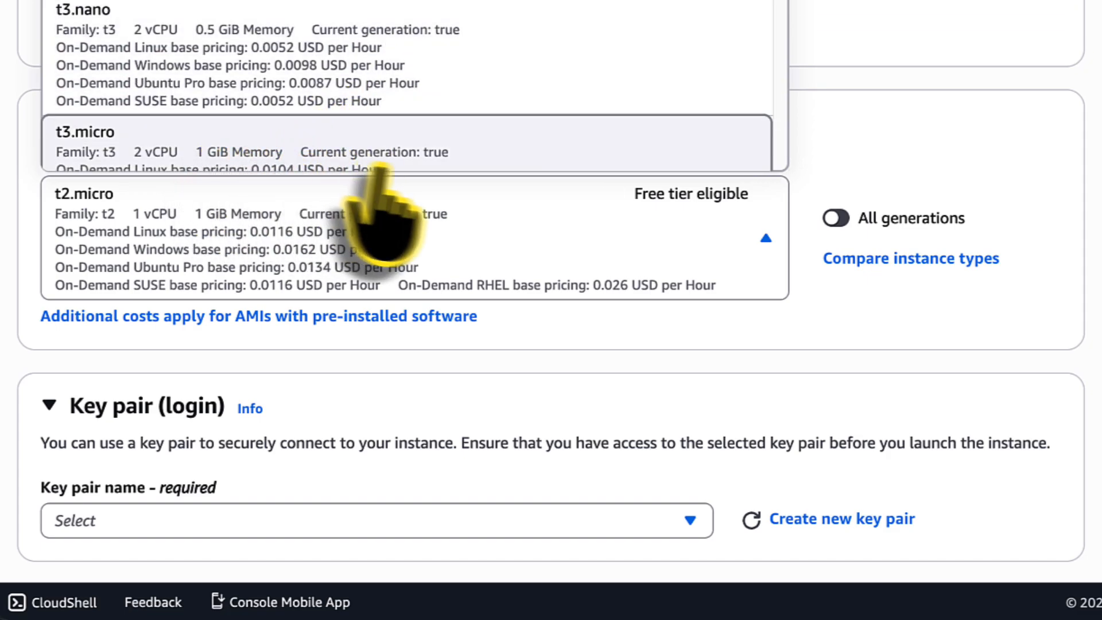
{"action": "left_click", "coordinate": [367, 155]}
Set the key pair option to proceed without a key pair.
{"action": "scroll", "coordinate": [333, 299], "scroll_direction": "down", "scroll_amount": 3}
{"action": "left_click", "coordinate": [320, 290]}
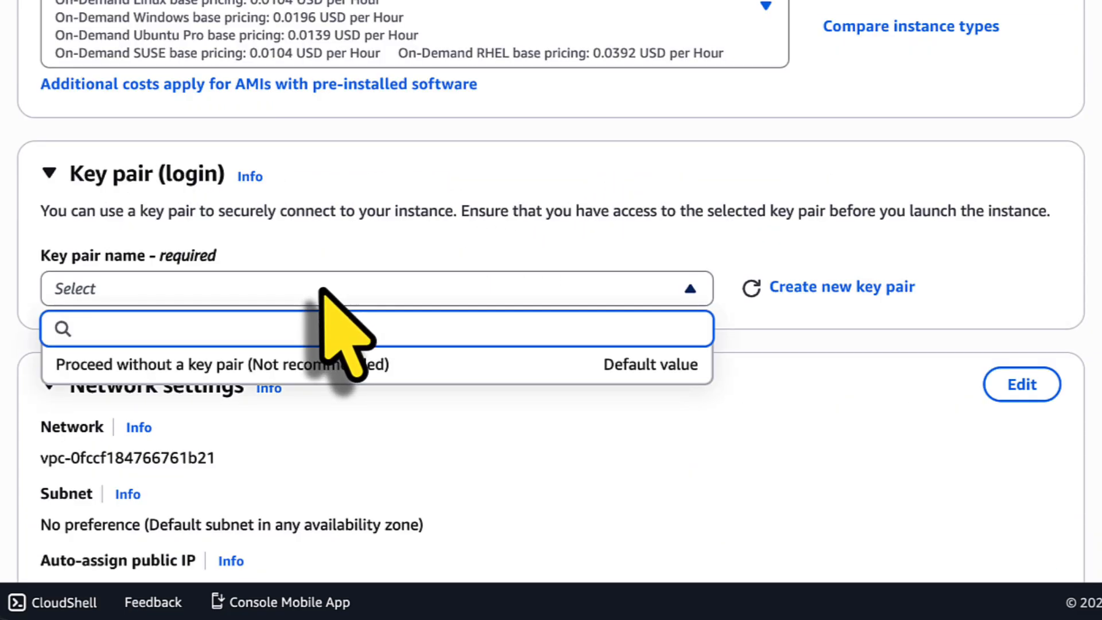
{"action": "left_click", "coordinate": [456, 368]}
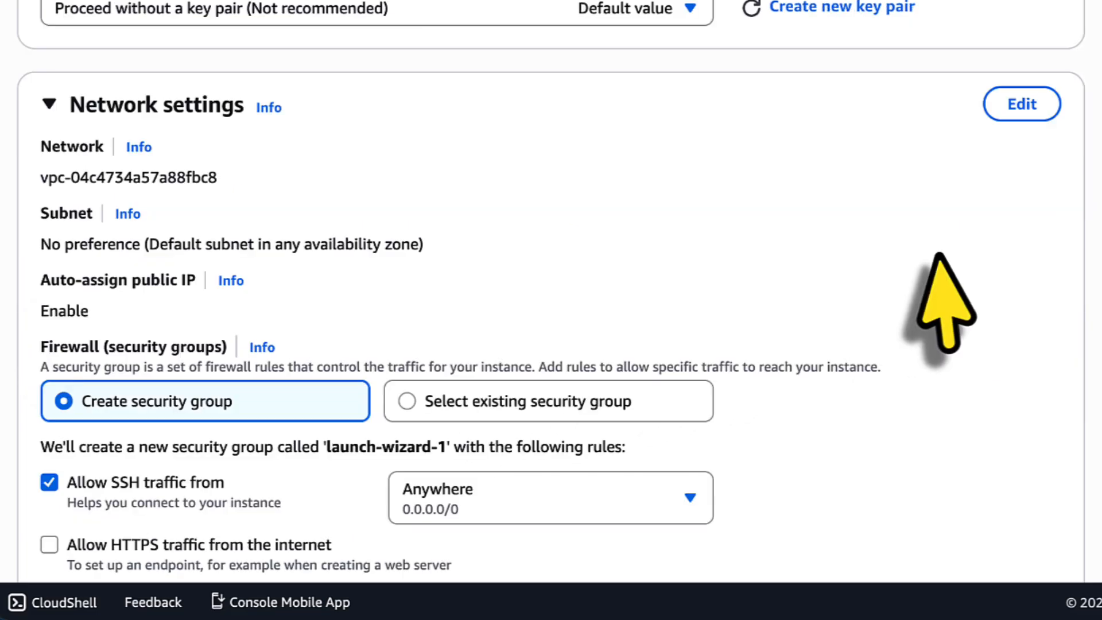
Edit the network settings and name the new security group Web-DMZ.
{"action": "left_click", "coordinate": [1022, 104]}
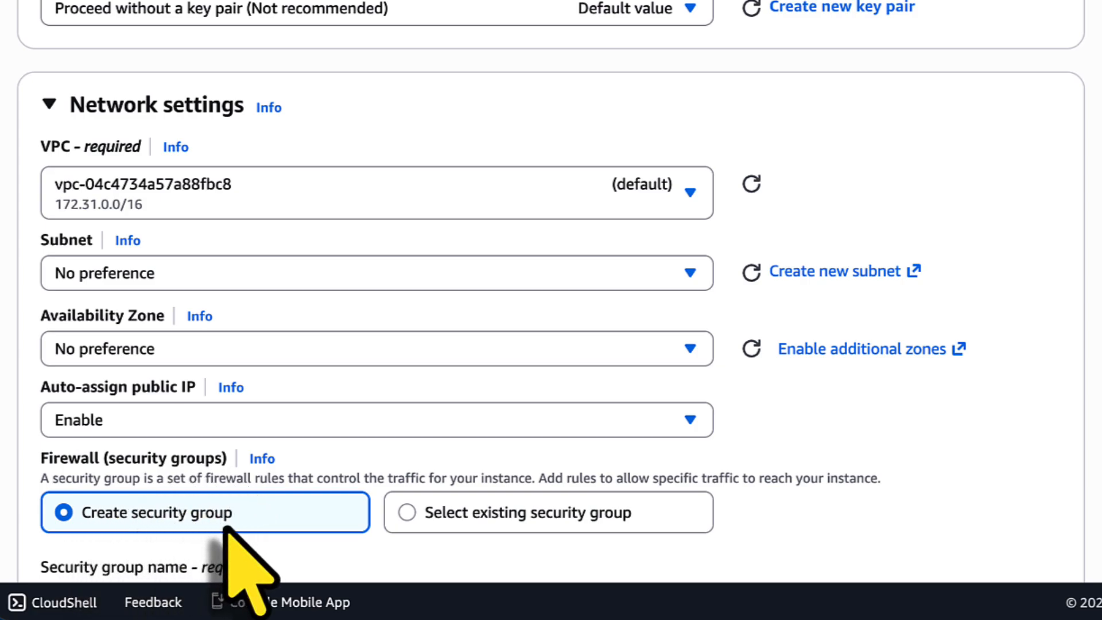
{"action": "scroll", "coordinate": [278, 531], "scroll_direction": "down", "scroll_amount": 6}
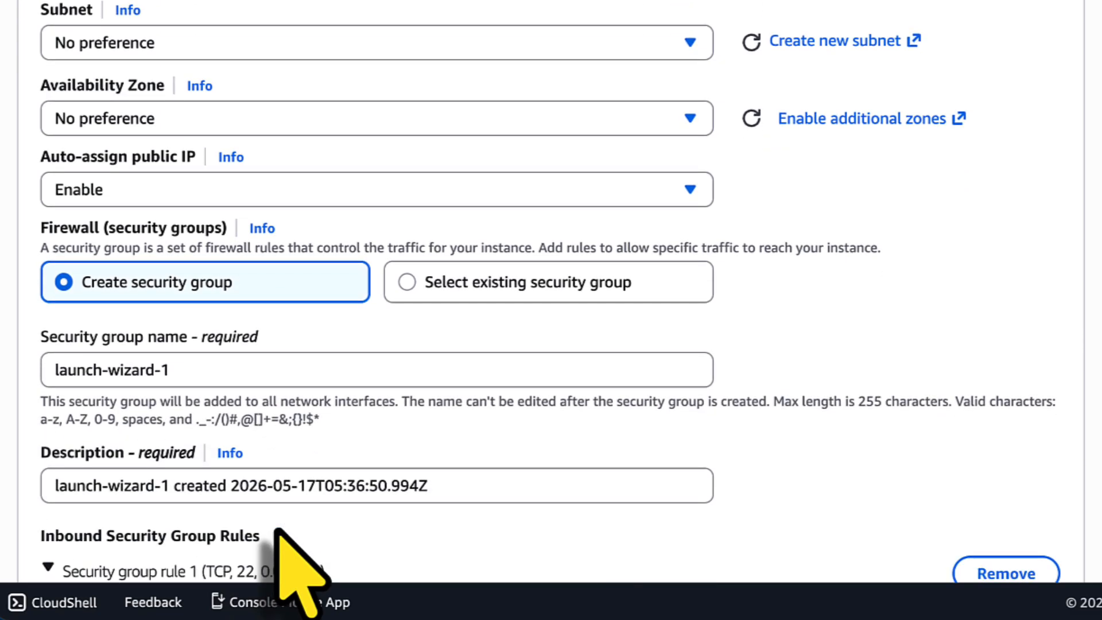
{"action": "left_click_drag", "start_coordinate": [229, 179], "coordinate": [1, 178]}
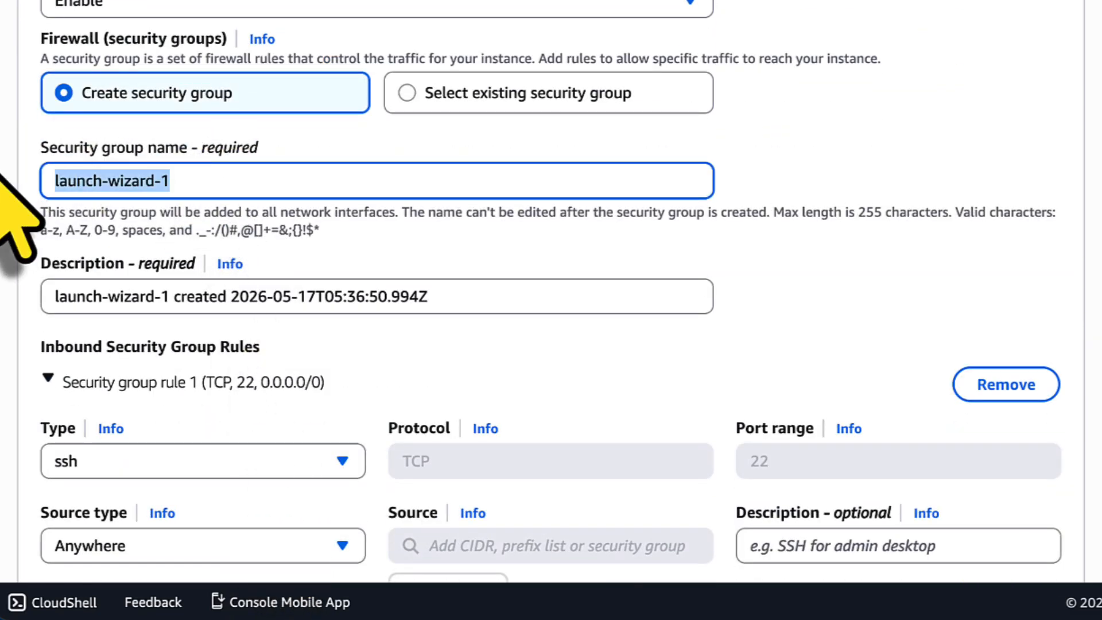
{"action": "type", "text": "Web-DMZ"}
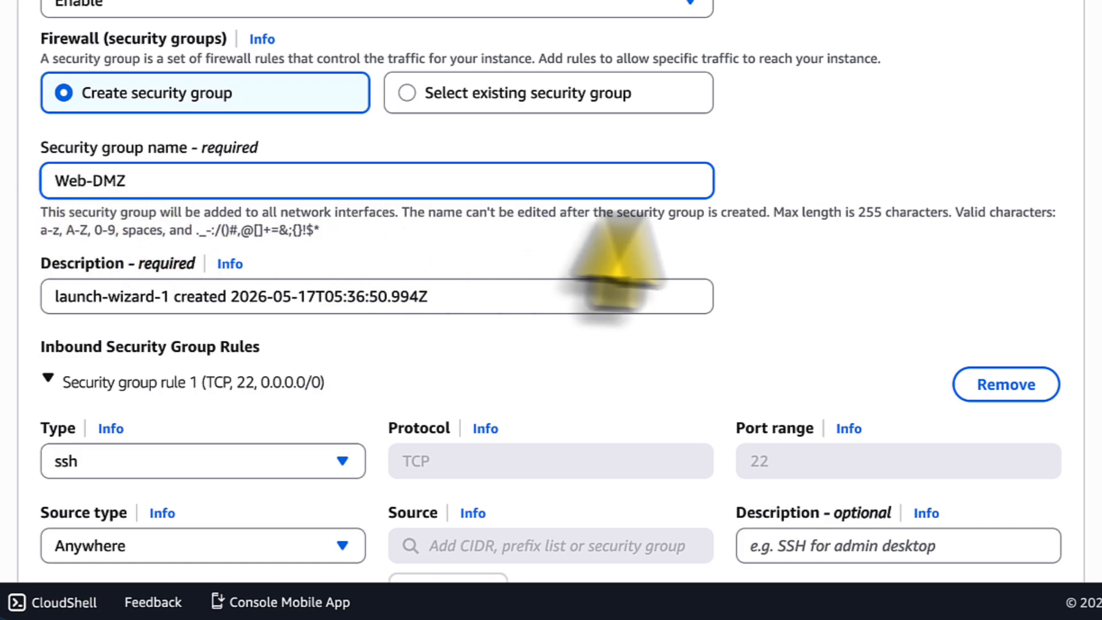
Change the type of the first inbound security group rule to HTTP.
{"action": "scroll", "coordinate": [642, 208], "scroll_direction": "down", "scroll_amount": 3}
{"action": "left_click_drag", "start_coordinate": [260, 158], "coordinate": [40, 148]}
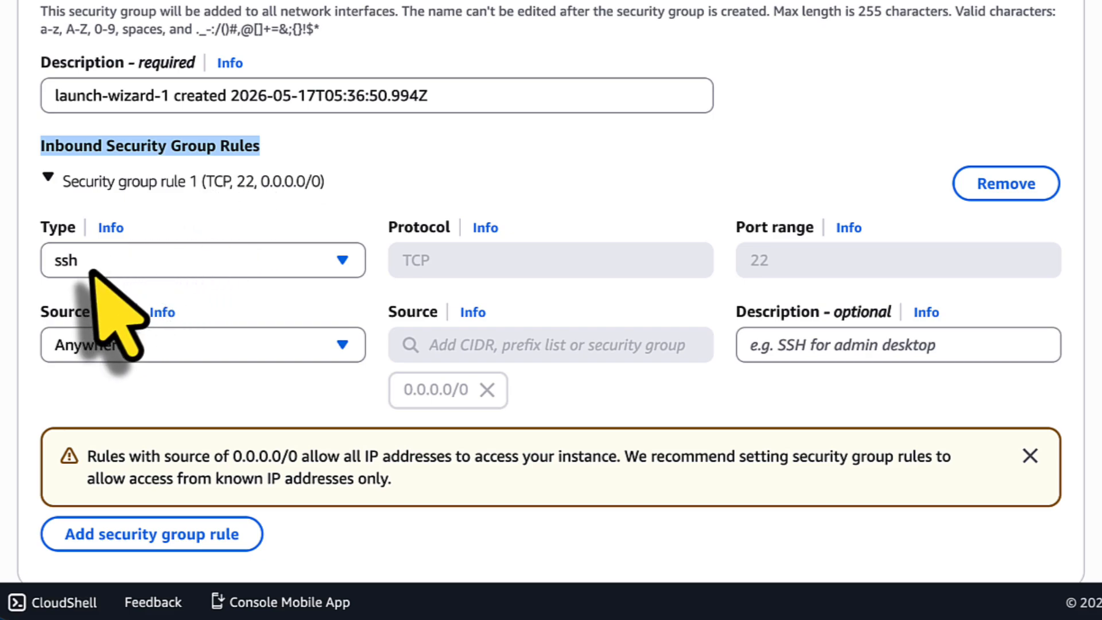
{"action": "left_click", "coordinate": [241, 284]}
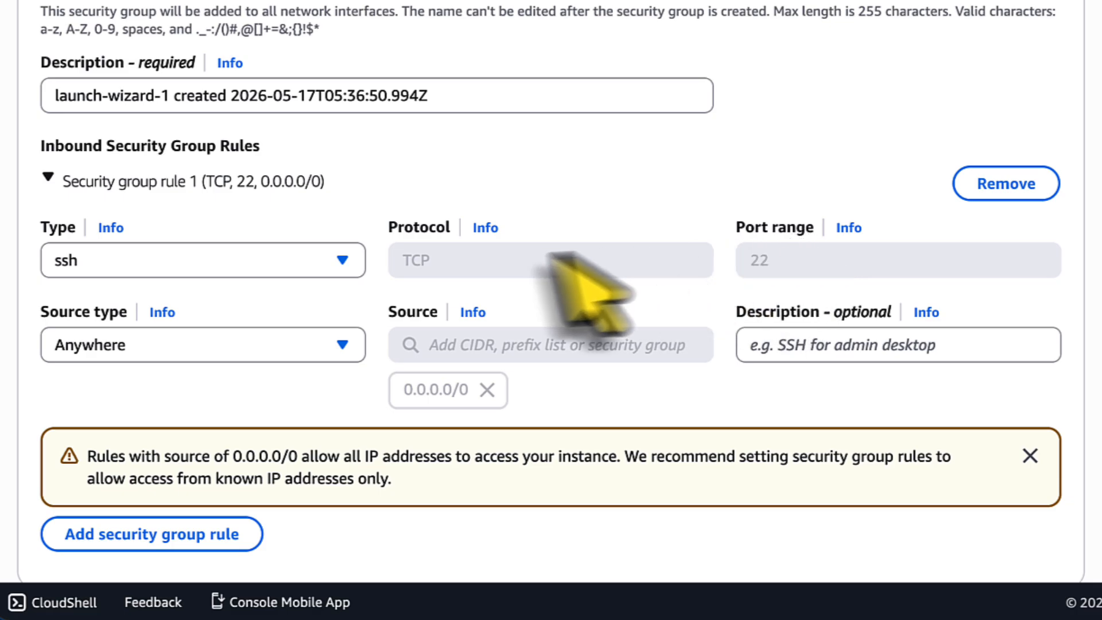
{"action": "left_click", "coordinate": [270, 261]}
{"action": "scroll", "coordinate": [293, 72], "scroll_direction": "down", "scroll_amount": 3}
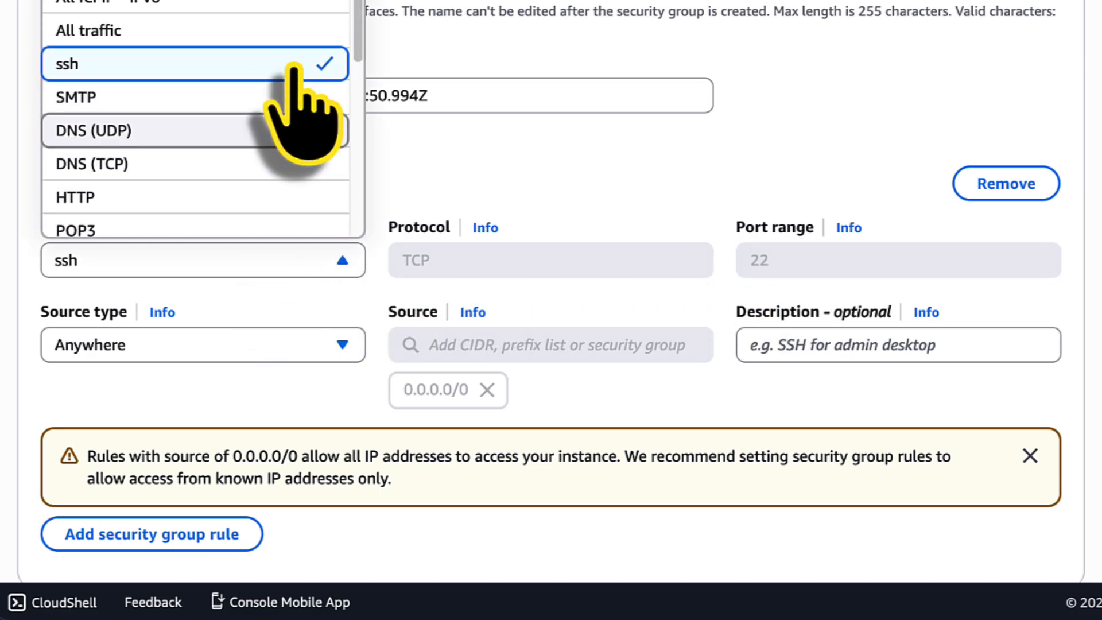
{"action": "left_click", "coordinate": [221, 170]}
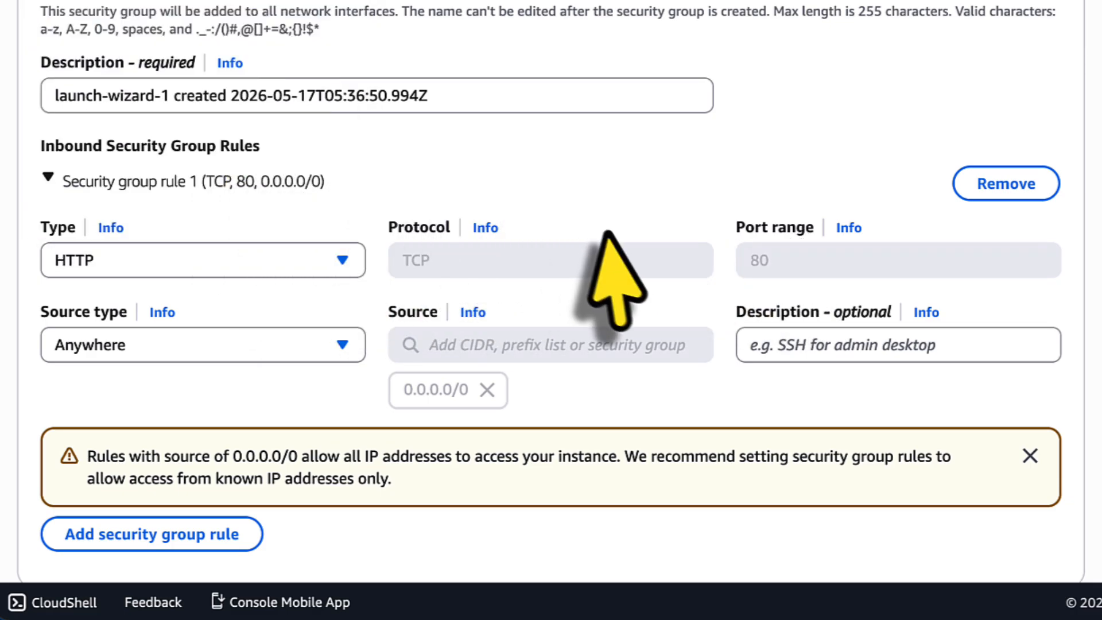
In the advanced details, paste a bash user data script that installs httpd, writes a Hello World index.html, and starts and enables httpd.
{"action": "scroll", "coordinate": [747, 270], "scroll_direction": "down", "scroll_amount": 10}
{"action": "scroll", "coordinate": [736, 253], "scroll_direction": "down", "scroll_amount": 2}
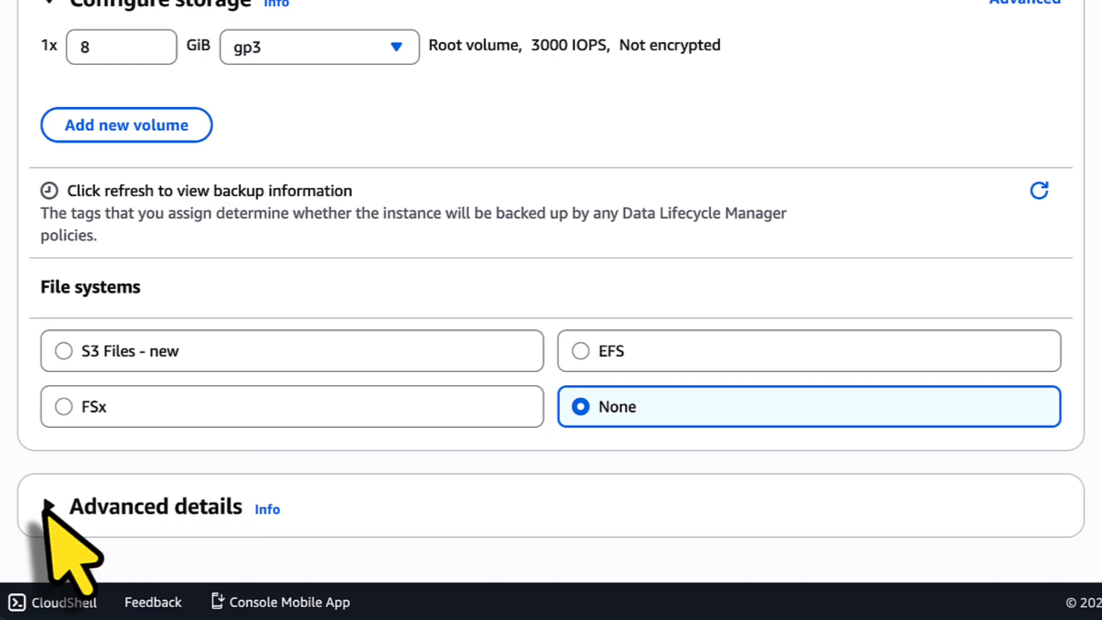
{"action": "left_click", "coordinate": [47, 508]}
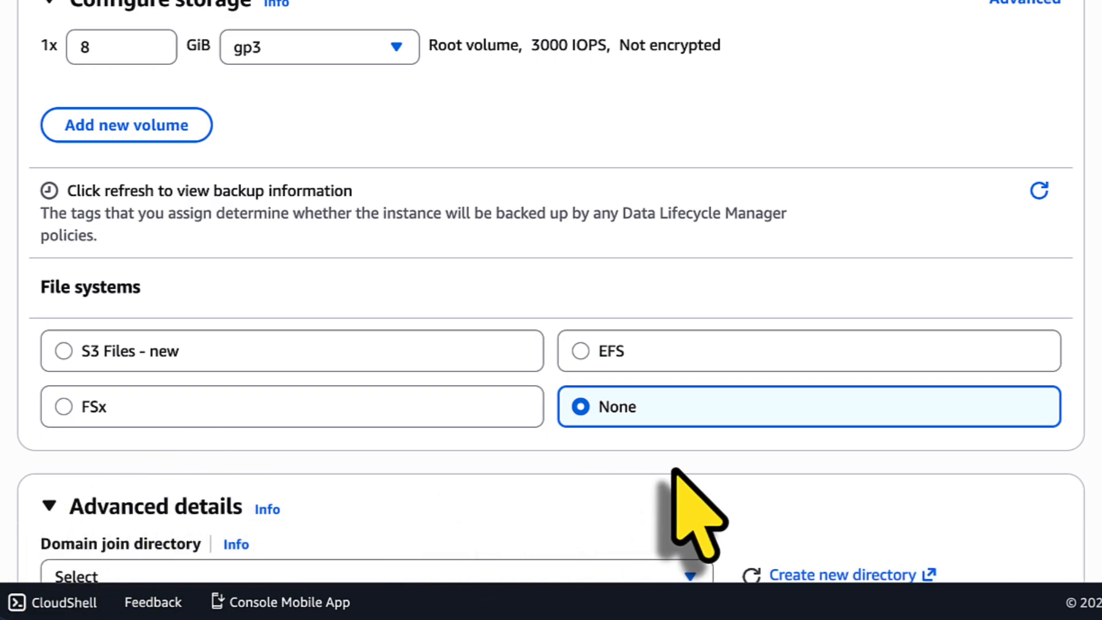
{"action": "scroll", "coordinate": [675, 480], "scroll_direction": "down", "scroll_amount": 10}
{"action": "scroll", "coordinate": [674, 471], "scroll_direction": "down", "scroll_amount": 15}
{"action": "left_click", "coordinate": [407, 299]}
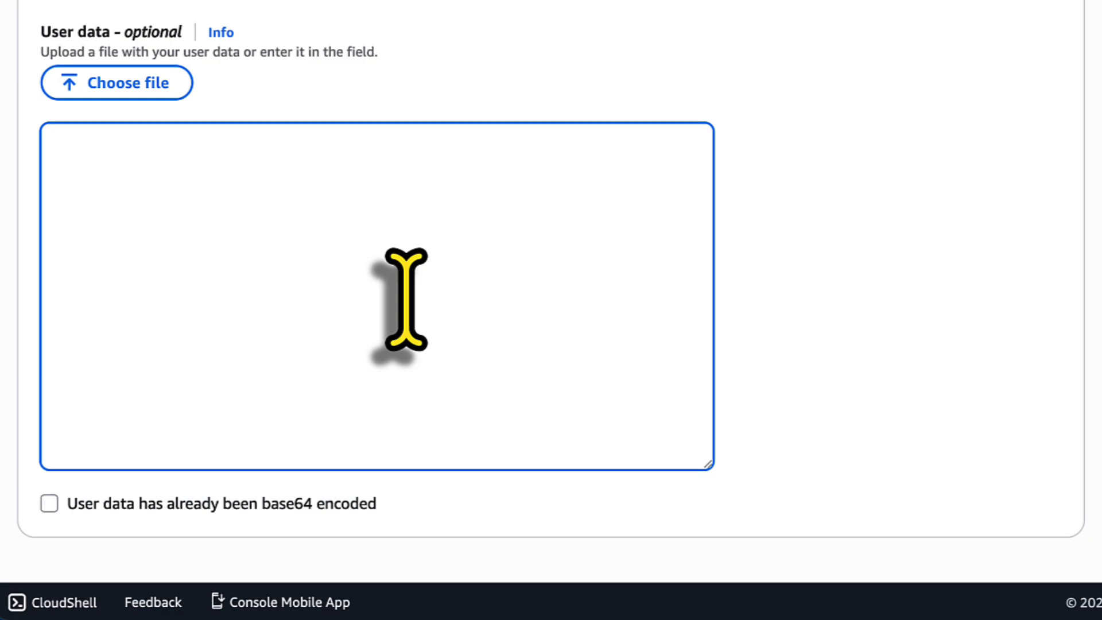
{"action": "type", "text": "#!/bin/bash yum update-y yum install httpd-y echo\"<html><body><h1>Hello World!</h1></body></html>\" >/var/www/html/index.html systemctl start httpd systemctl enable httpd"}
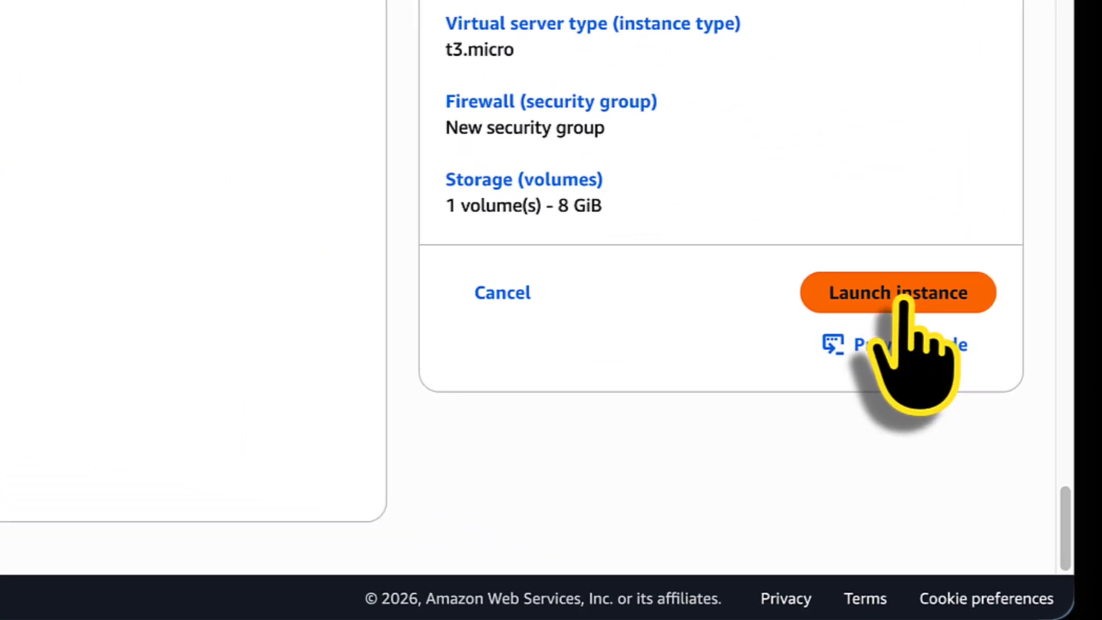
Launch the instance and open its details to check the instance state.
{"action": "left_click", "coordinate": [903, 294]}
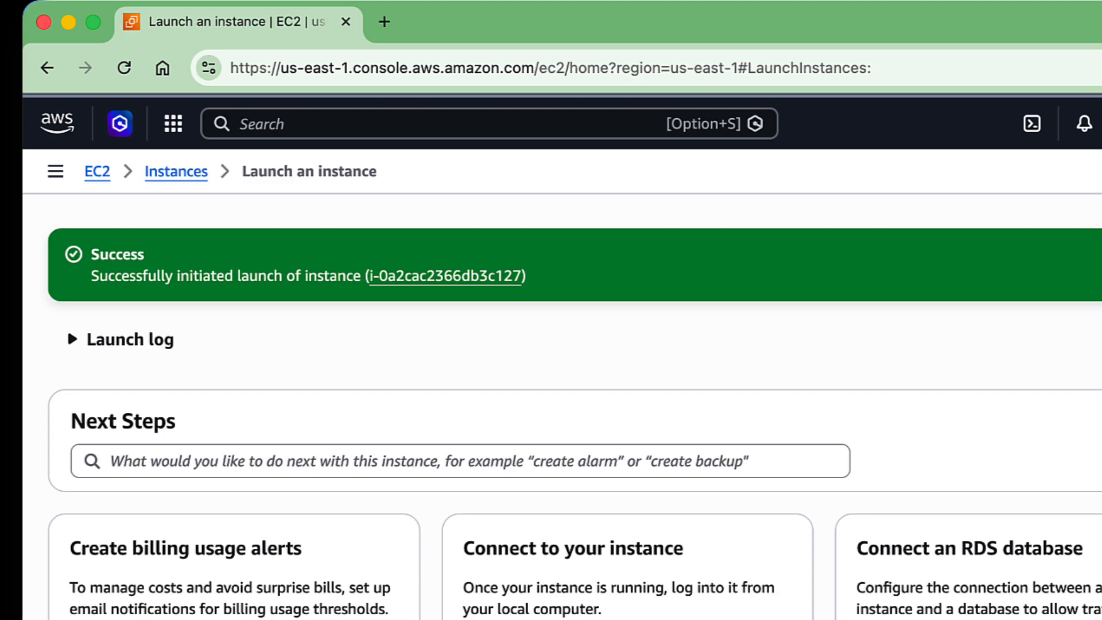
{"action": "left_click", "coordinate": [445, 277]}
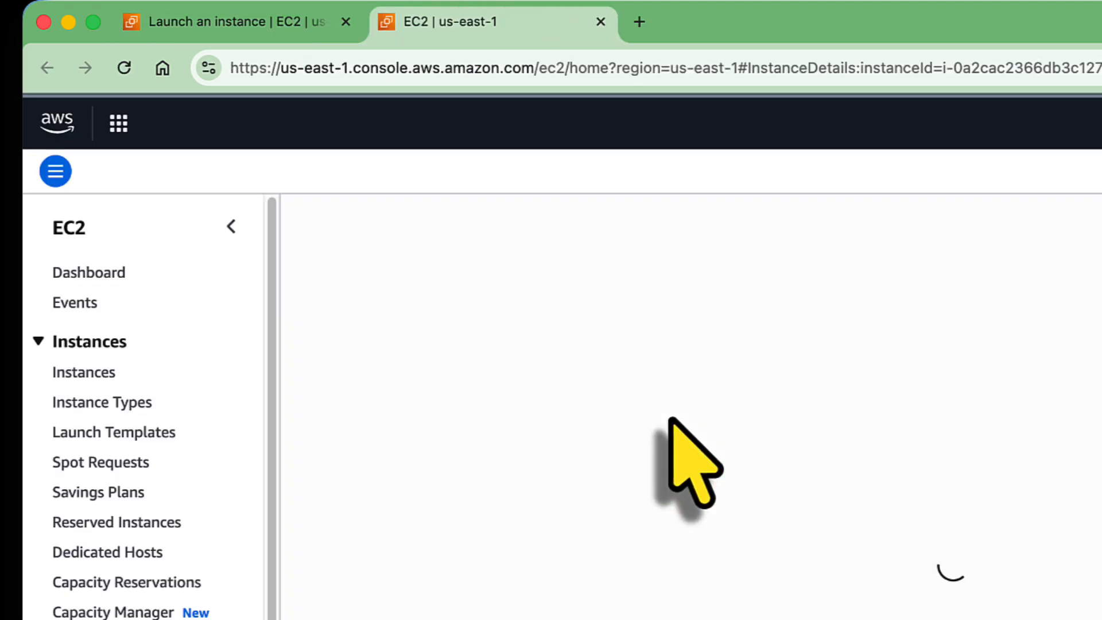
{"action": "double_click", "coordinate": [795, 409]}
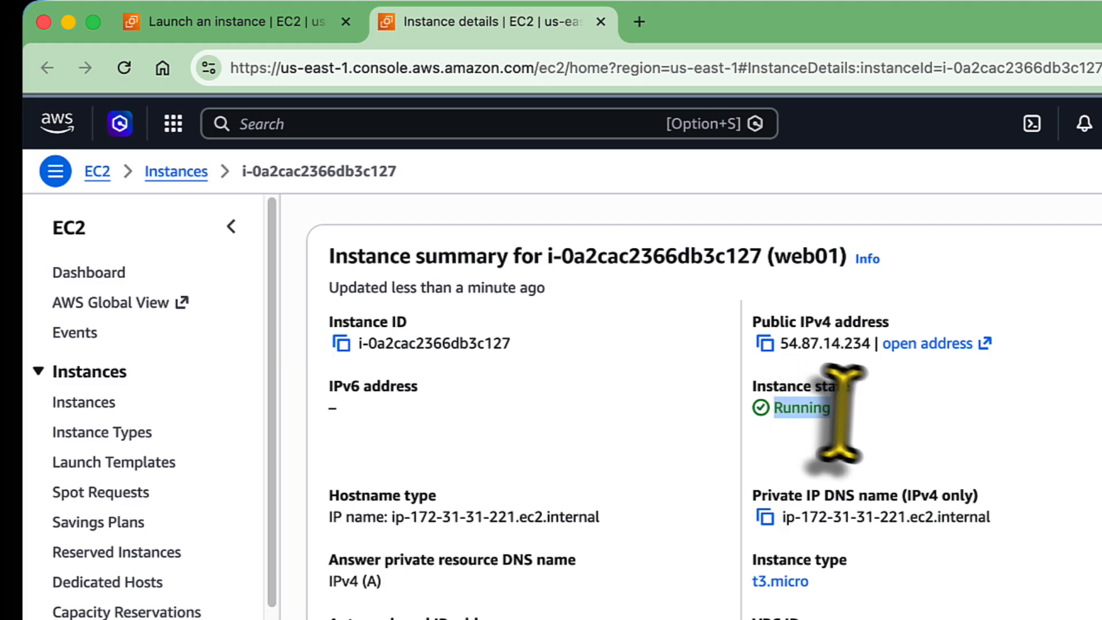
Return to the launch page's browser tab and find and open the Route 53 service there.
{"action": "left_click", "coordinate": [281, 20]}
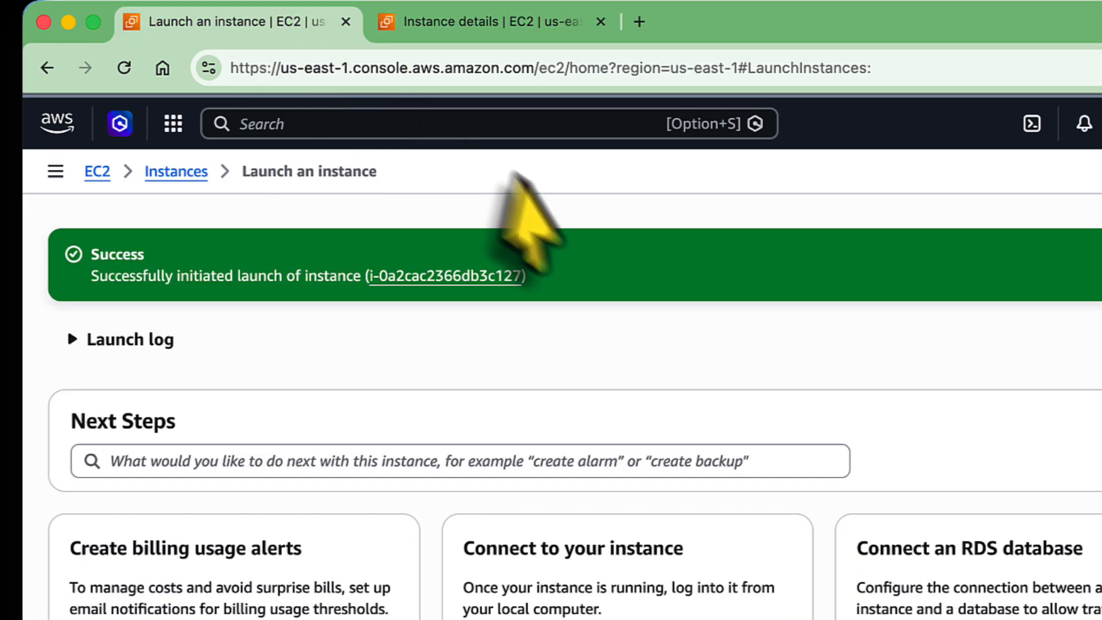
{"action": "left_click", "coordinate": [407, 124]}
{"action": "type", "text": "Route 53"}
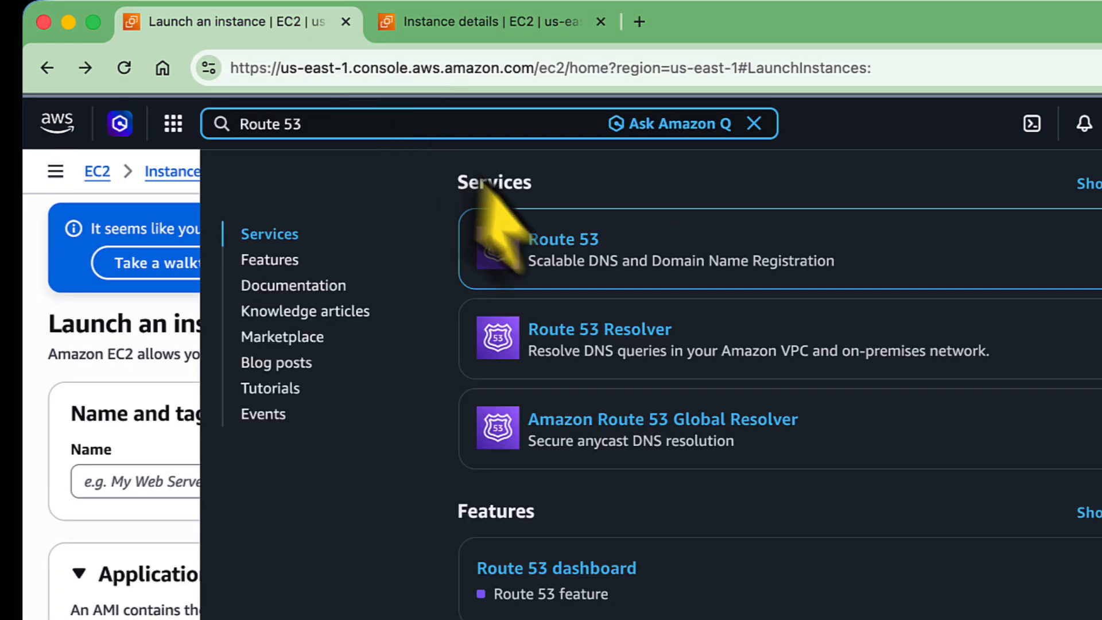
{"action": "left_click", "coordinate": [505, 230]}
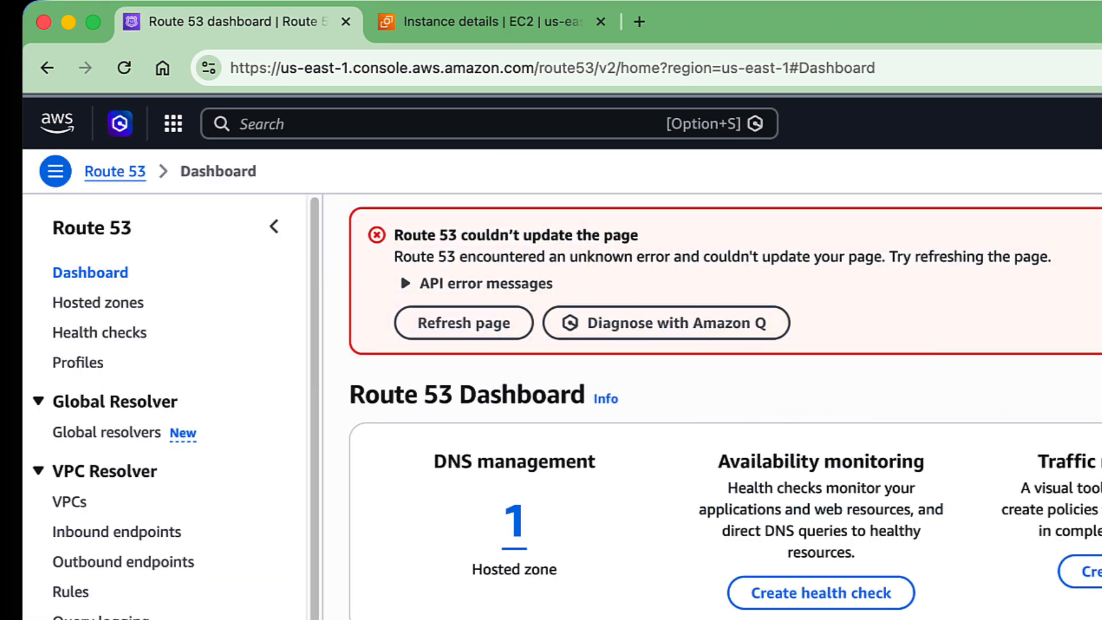
Open the public realhandsonlabs.net hosted zone and start creating a new record in it.
{"action": "left_click", "coordinate": [123, 307]}
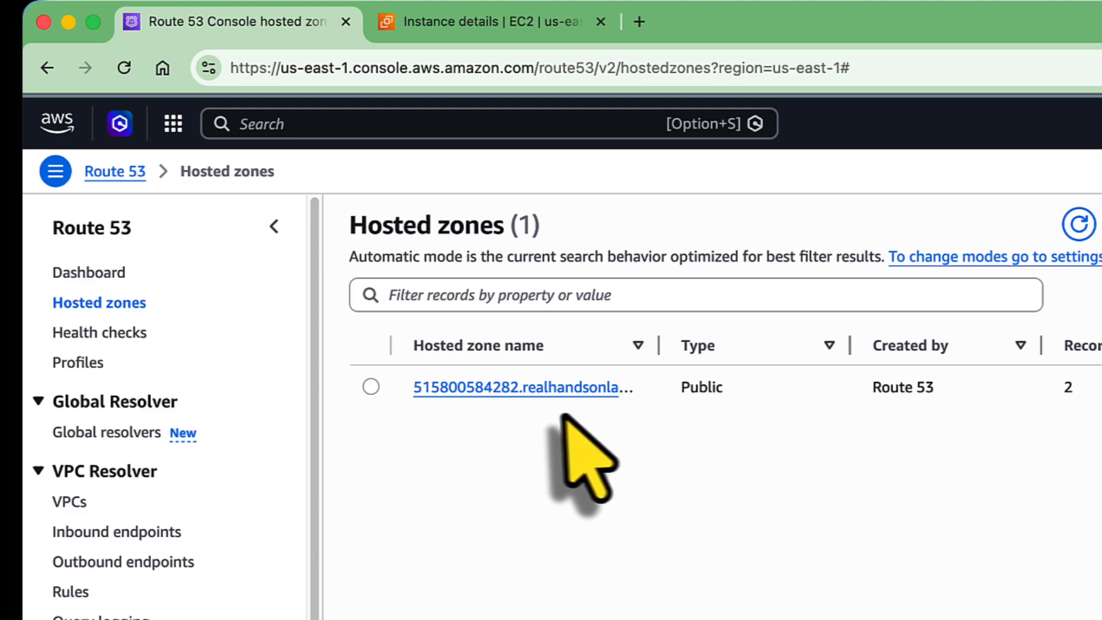
{"action": "left_click", "coordinate": [466, 386]}
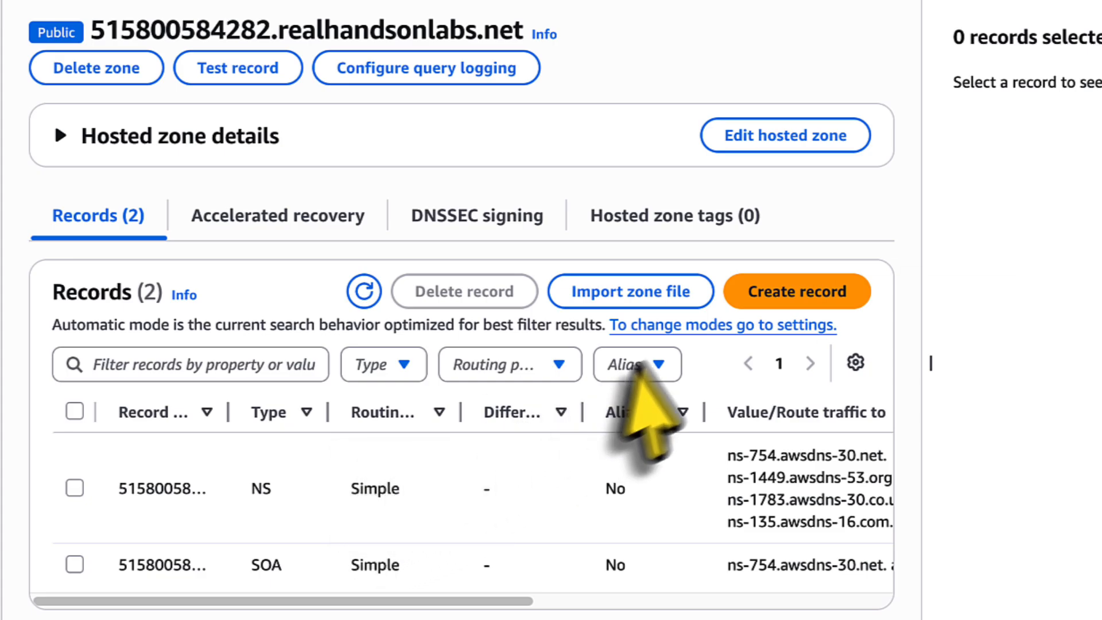
{"action": "left_click", "coordinate": [816, 292]}
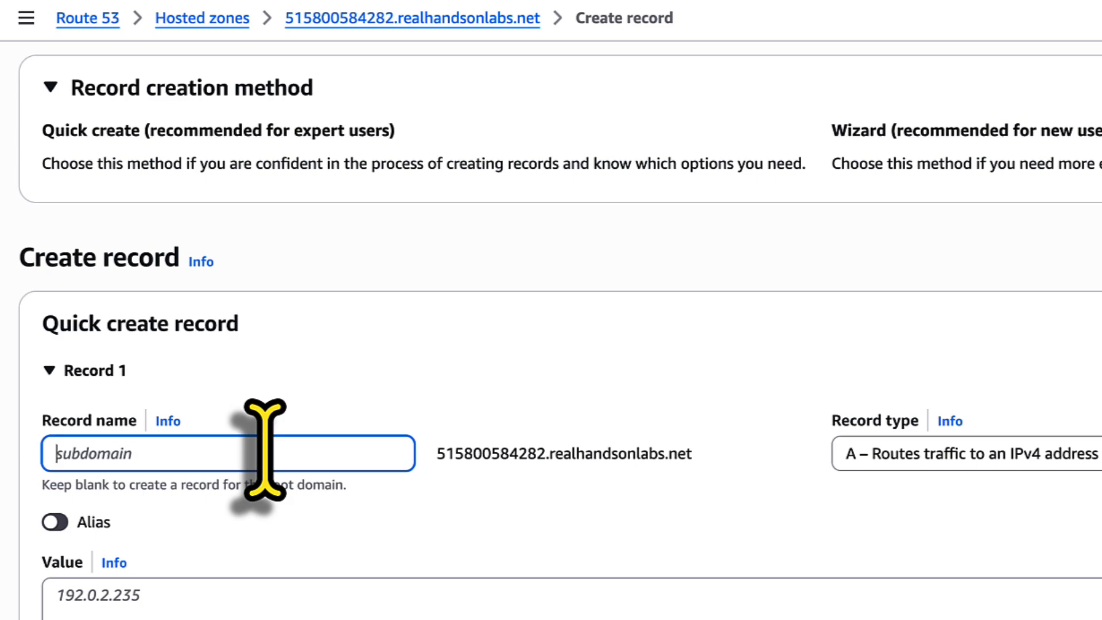
{"action": "type", "text": "app"}
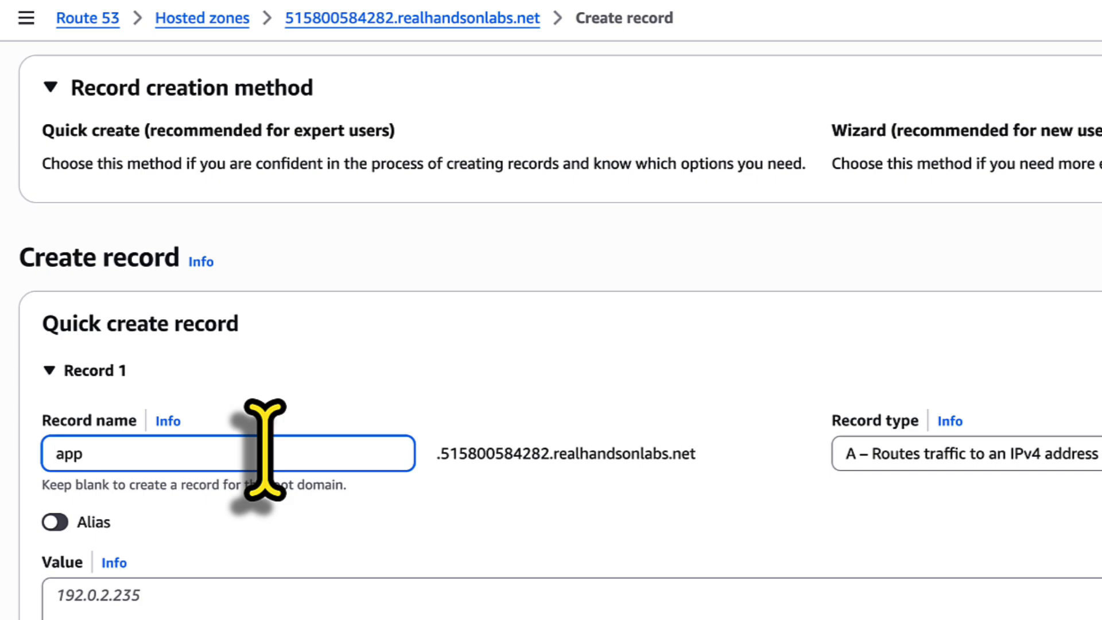
{"action": "key", "text": "BackSpace"}
{"action": "key", "text": "BackSpace"}
{"action": "key", "text": "BackSpace"}
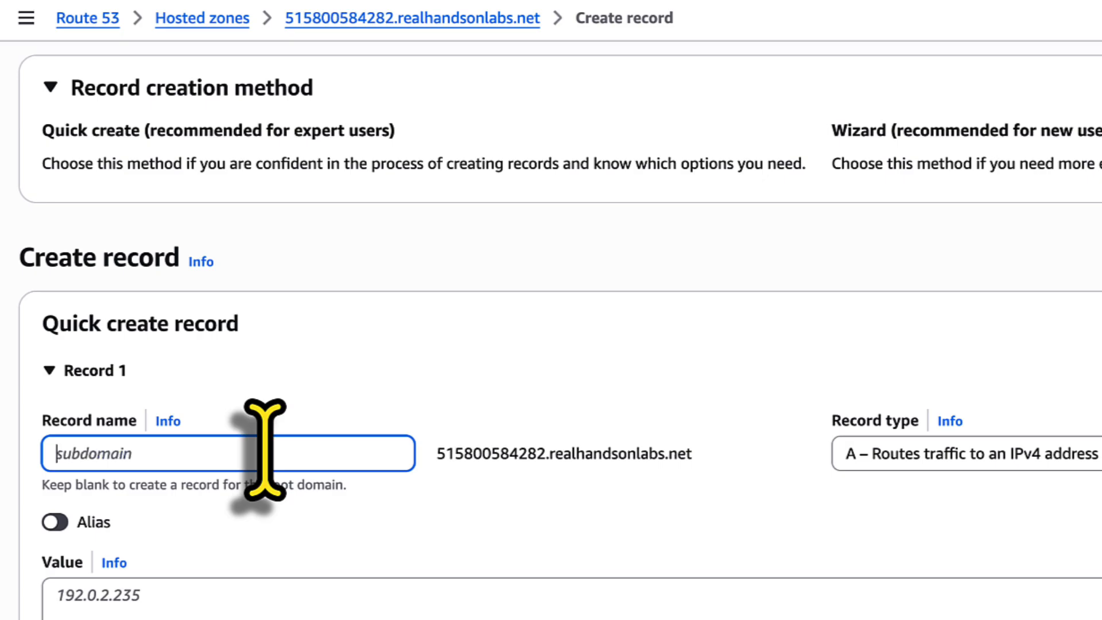
Choose record type A for the root domain and paste the web01 instance's public IPv4 address, 54.87.14.234, as the record value.
{"action": "left_click", "coordinate": [944, 454]}
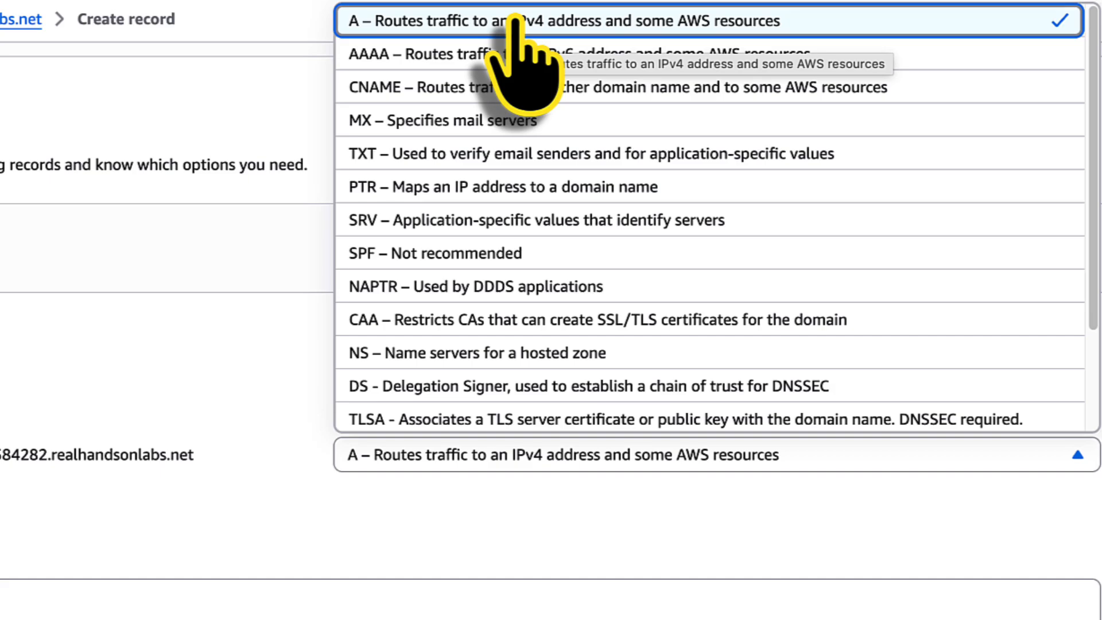
{"action": "left_click", "coordinate": [712, 22]}
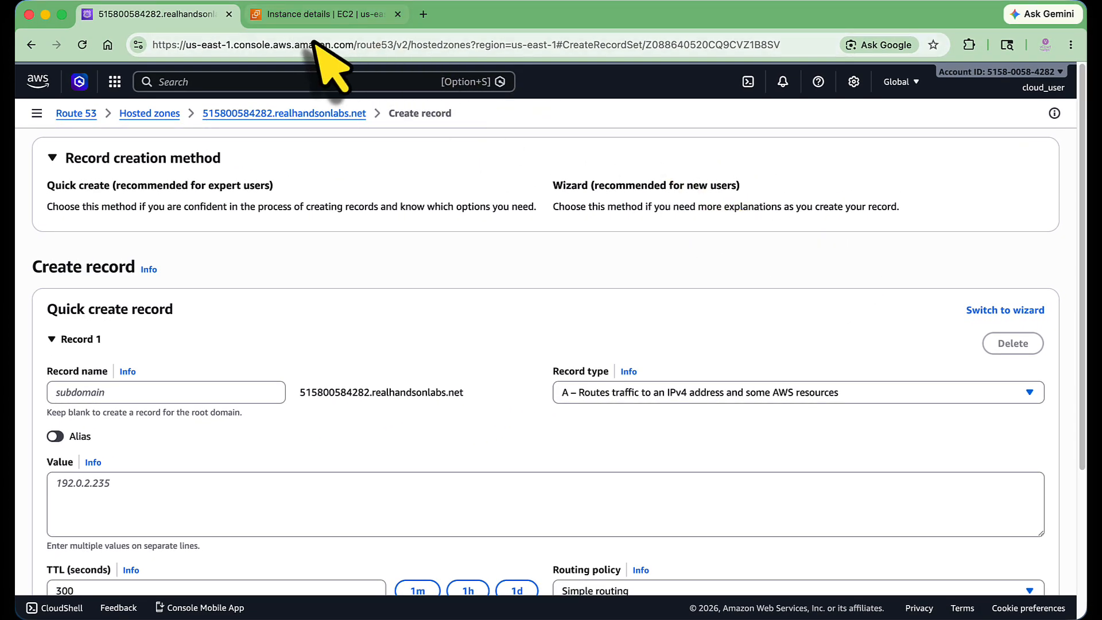
{"action": "left_click", "coordinate": [314, 15]}
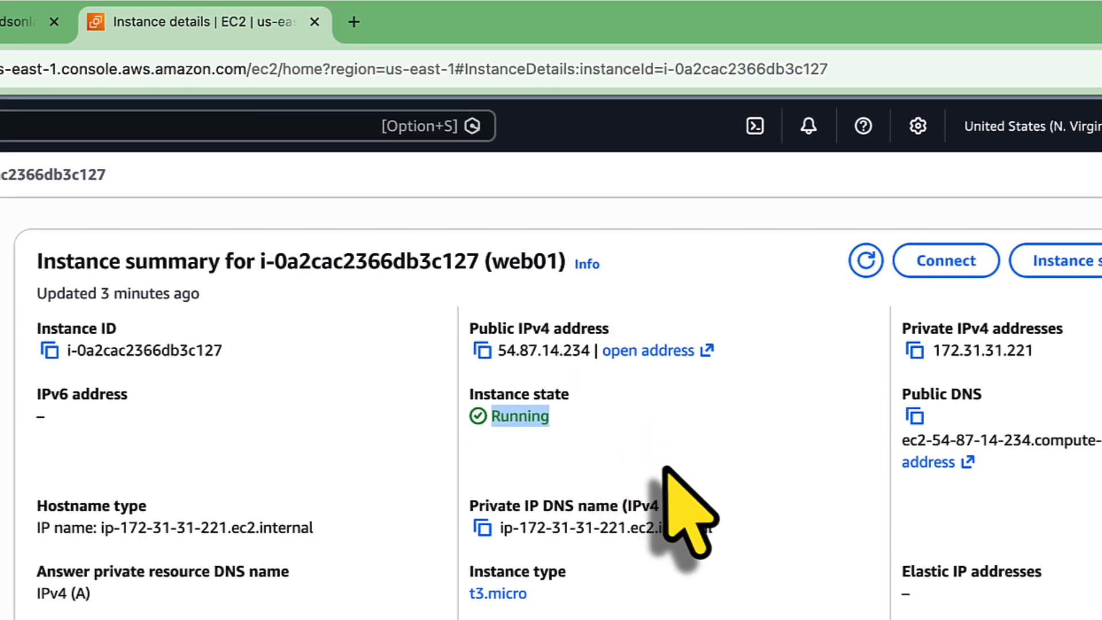
{"action": "left_click", "coordinate": [477, 352]}
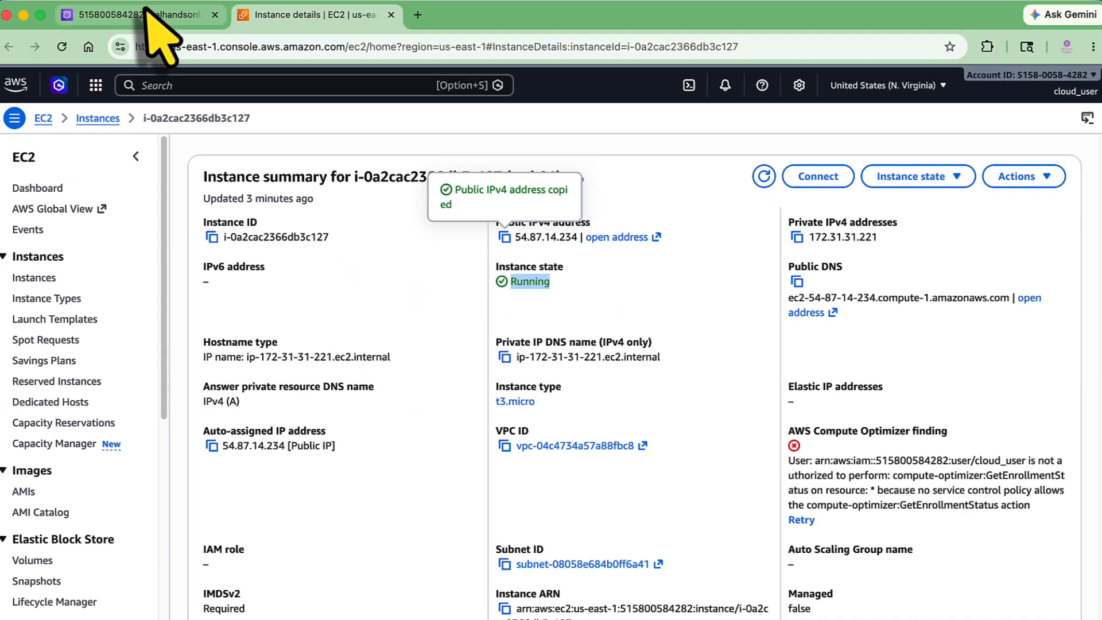
{"action": "left_click", "coordinate": [148, 13]}
{"action": "left_click", "coordinate": [87, 493]}
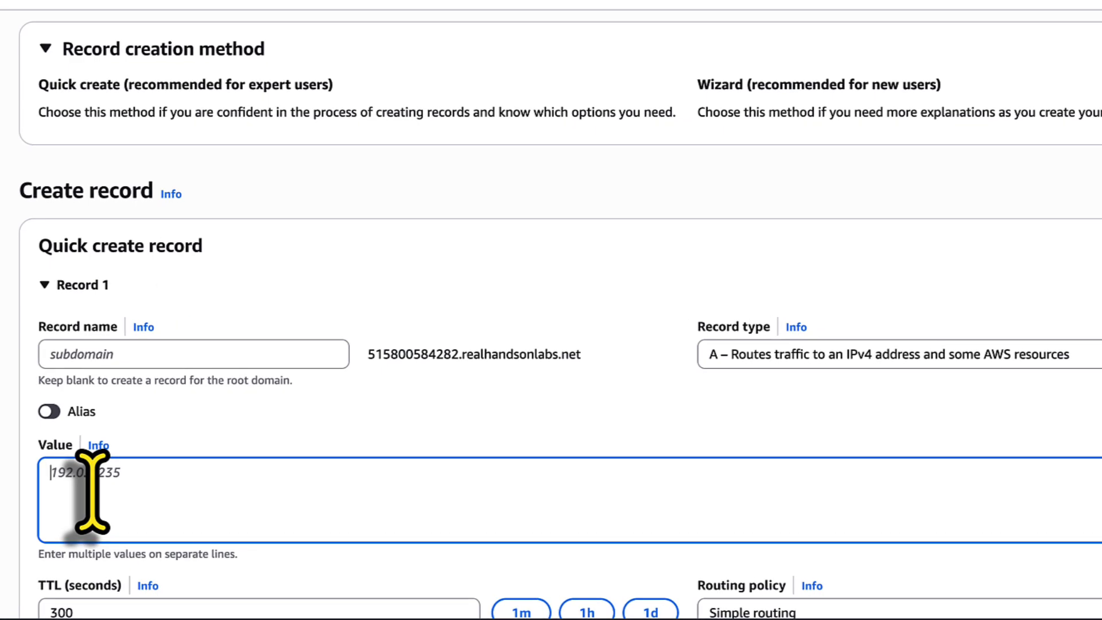
{"action": "key", "text": "ctrl+v"}
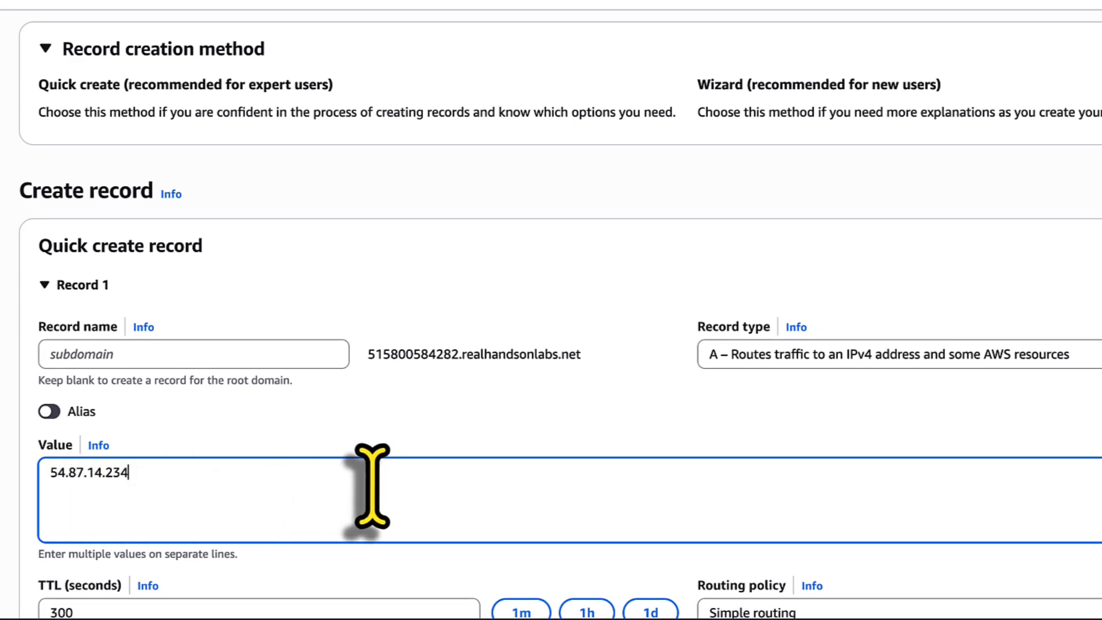
Create the record with the Simple routing policy, then check its propagation status and return to the hosted zone's records.
{"action": "scroll", "coordinate": [372, 486], "scroll_direction": "down", "scroll_amount": 3}
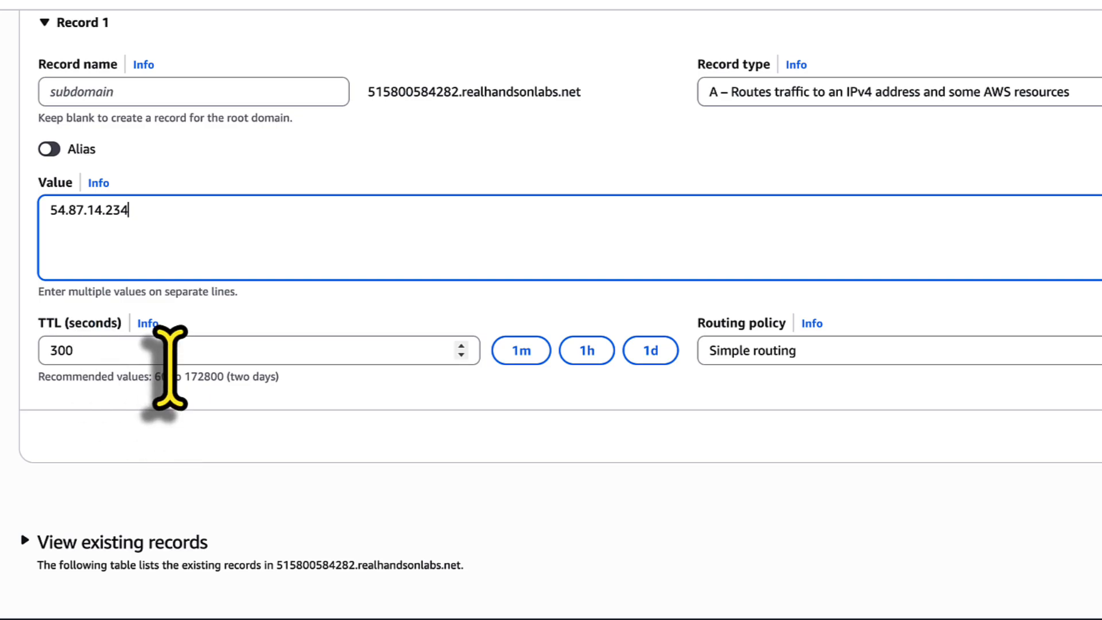
{"action": "left_click", "coordinate": [1045, 355]}
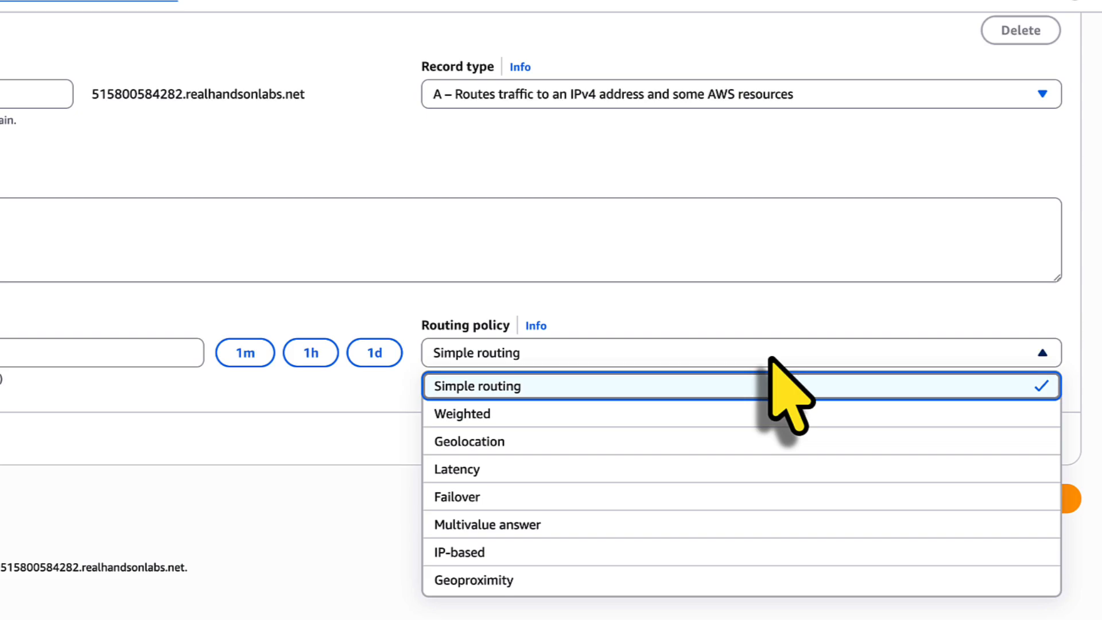
{"action": "left_click", "coordinate": [520, 388]}
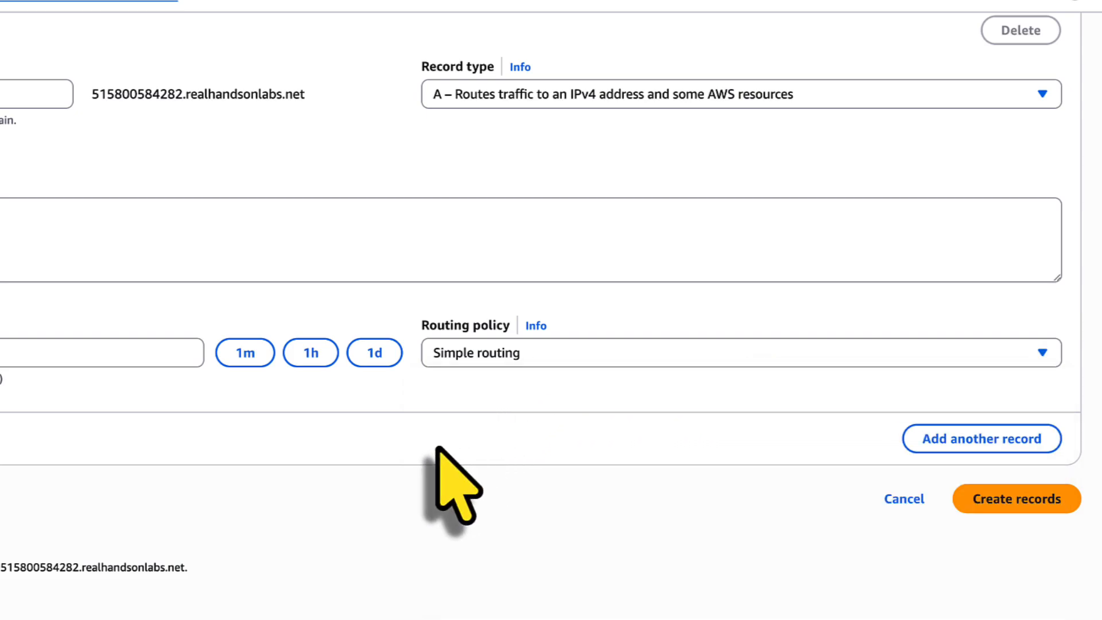
{"action": "left_click", "coordinate": [1000, 499]}
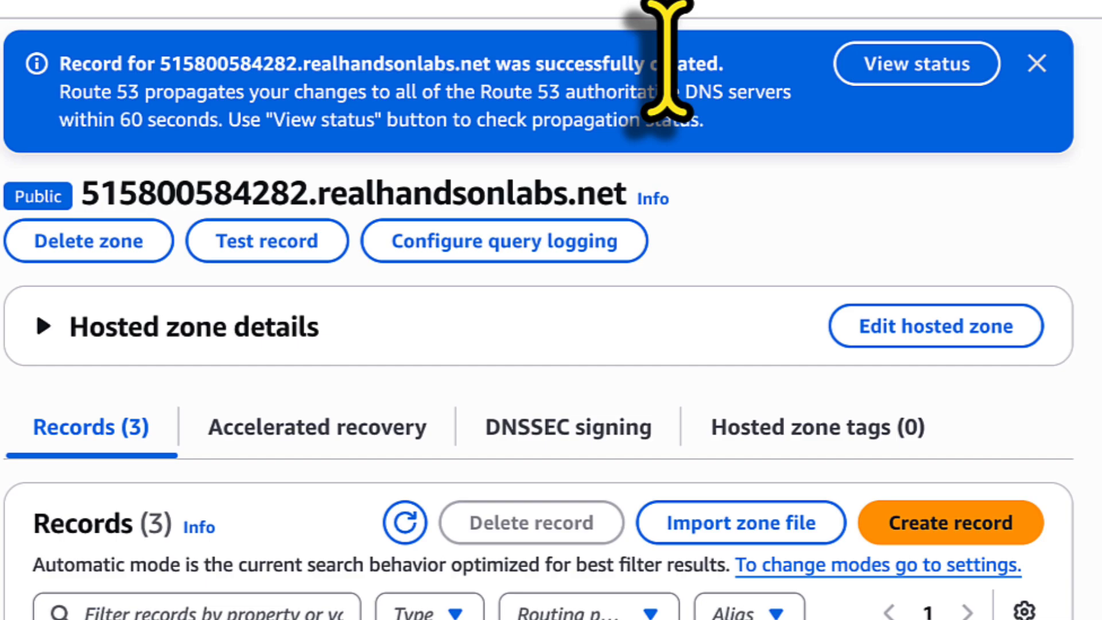
{"action": "left_click", "coordinate": [967, 74]}
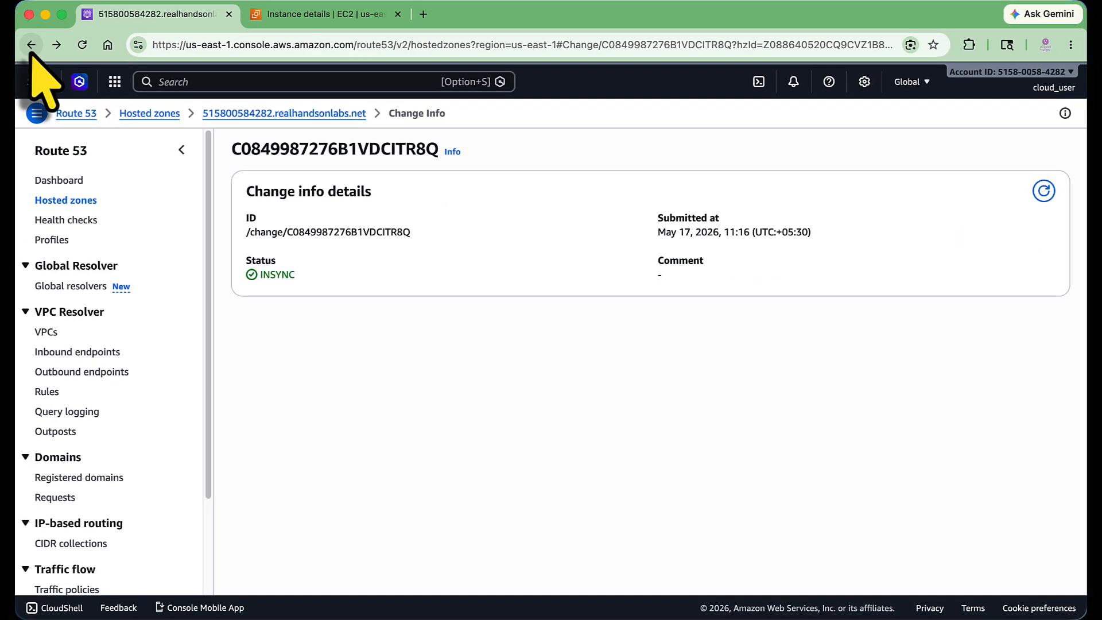
{"action": "left_click", "coordinate": [31, 44]}
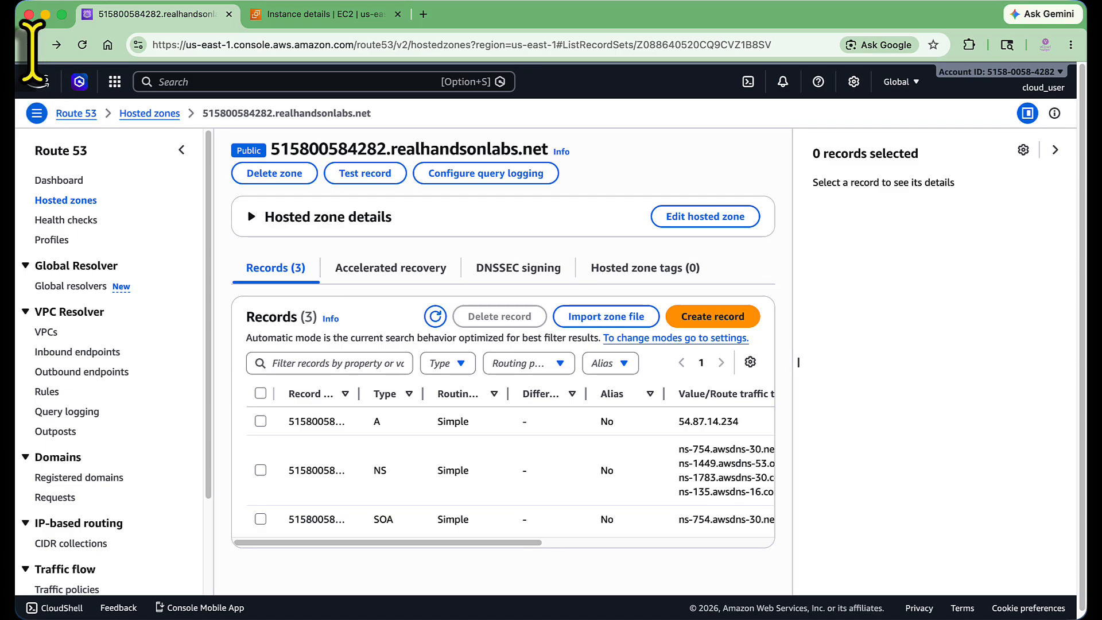
Copy the hosted zone's domain name and open it in a new incognito window, continuing to the site without a secure connection.
{"action": "left_click_drag", "start_coordinate": [272, 149], "coordinate": [538, 148]}
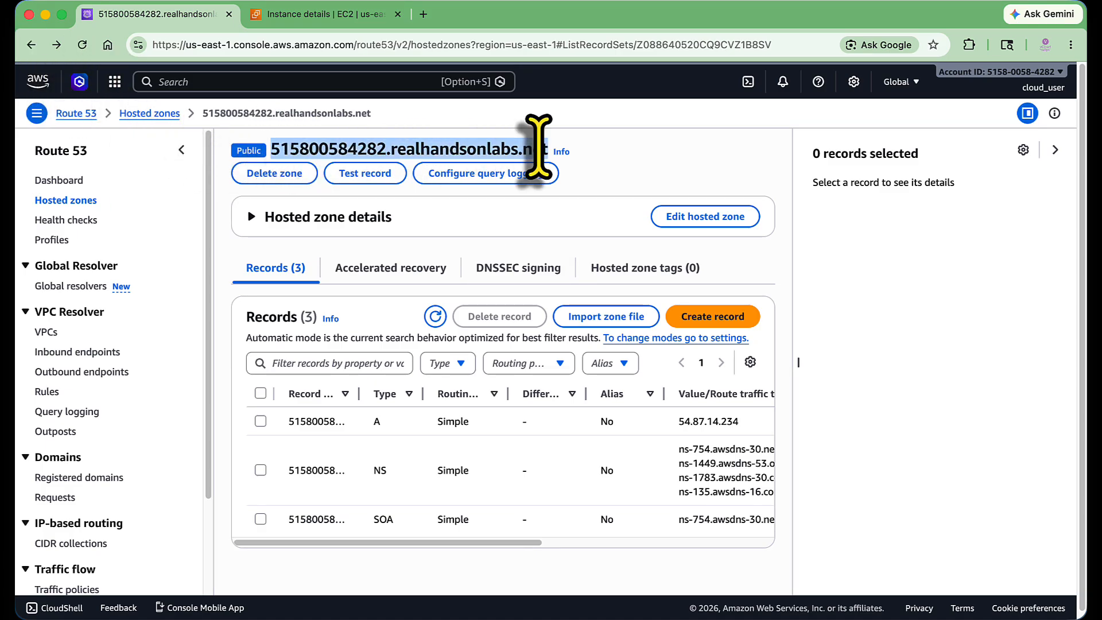
{"action": "left_click", "coordinate": [1071, 45]}
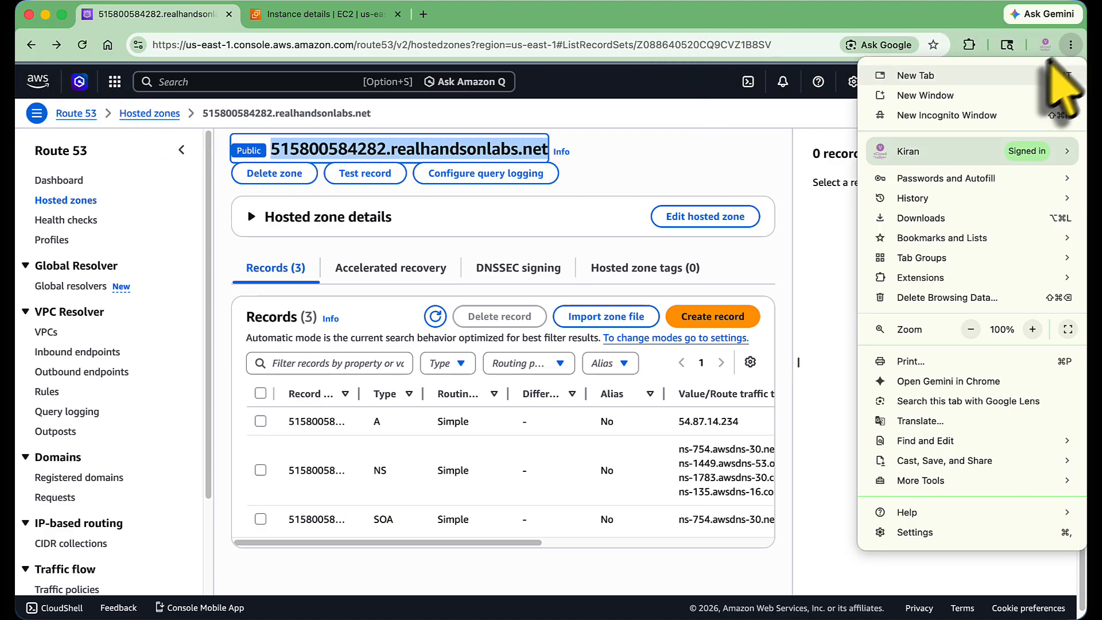
{"action": "left_click", "coordinate": [934, 116]}
{"action": "key", "text": "super+v"}
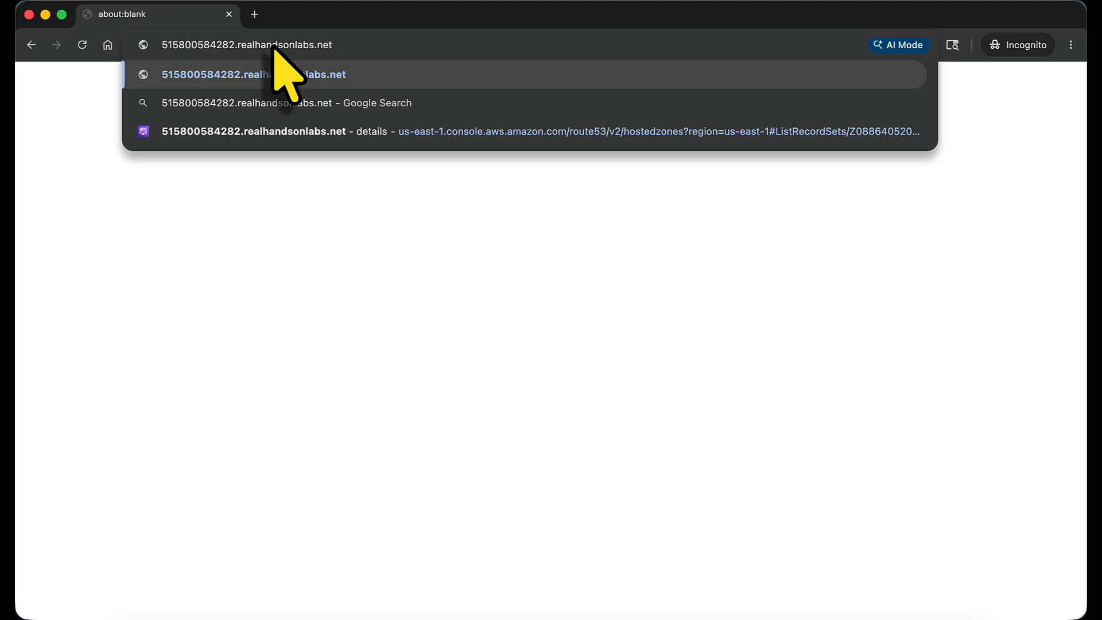
{"action": "key", "text": "Return"}
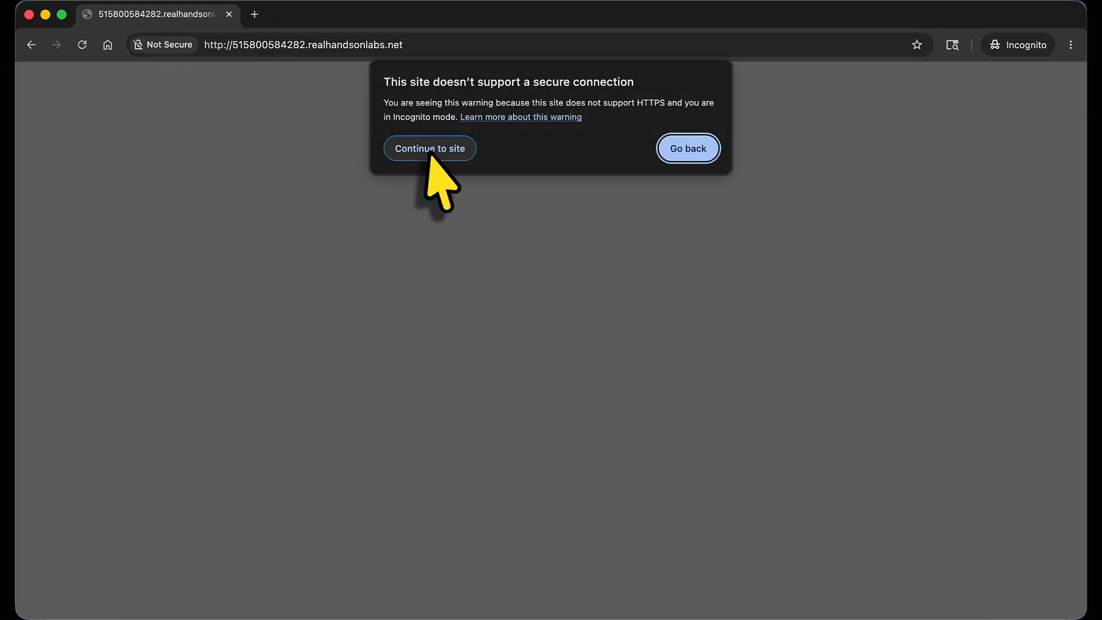
{"action": "left_click", "coordinate": [429, 154]}
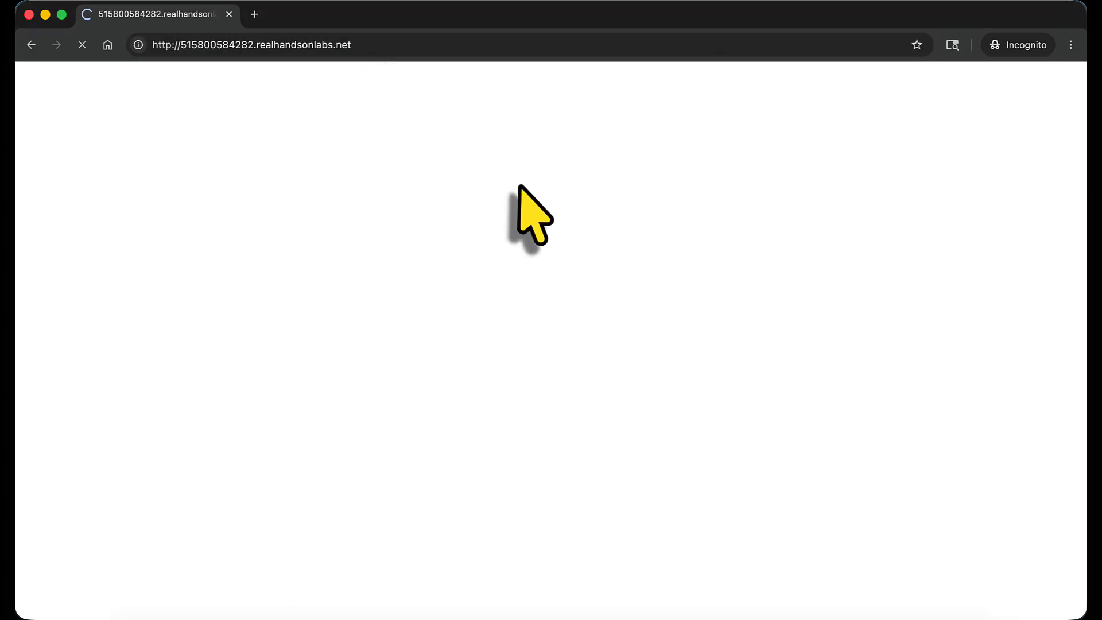